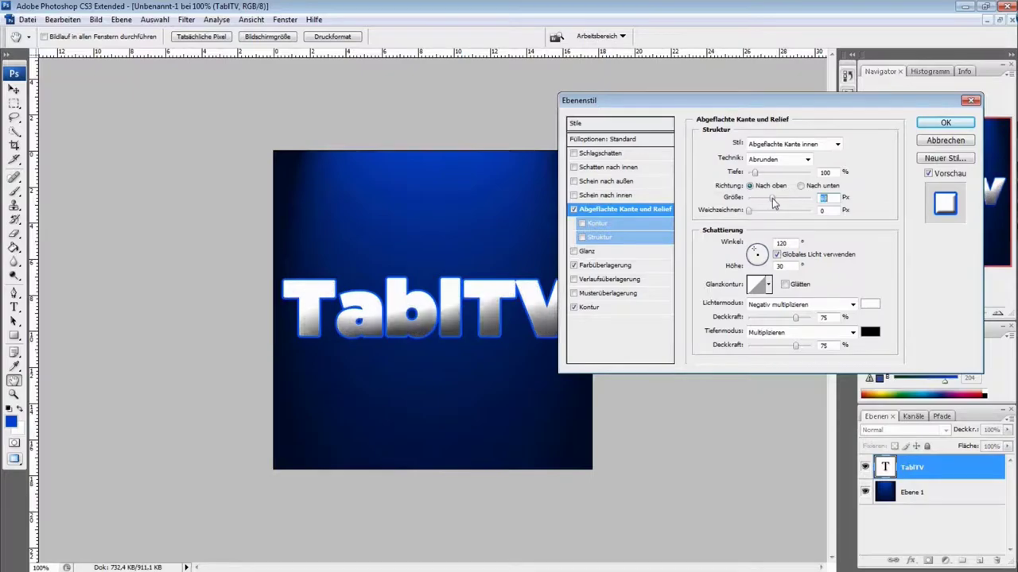
Apply the bevel to the TablTV text layer and place a duplicate of the layer beneath the original
left_click(935, 127)
right_click(946, 464)
left_click(918, 124)
key("Return")
left_click_drag(922, 477, 914, 529)
Change the duplicate text layer's outer stroke to black and make it wider than the original's blue outline
double_click(975, 478)
left_click(590, 307)
left_click(729, 223)
left_click_drag(477, 239, 495, 306)
key("Return")
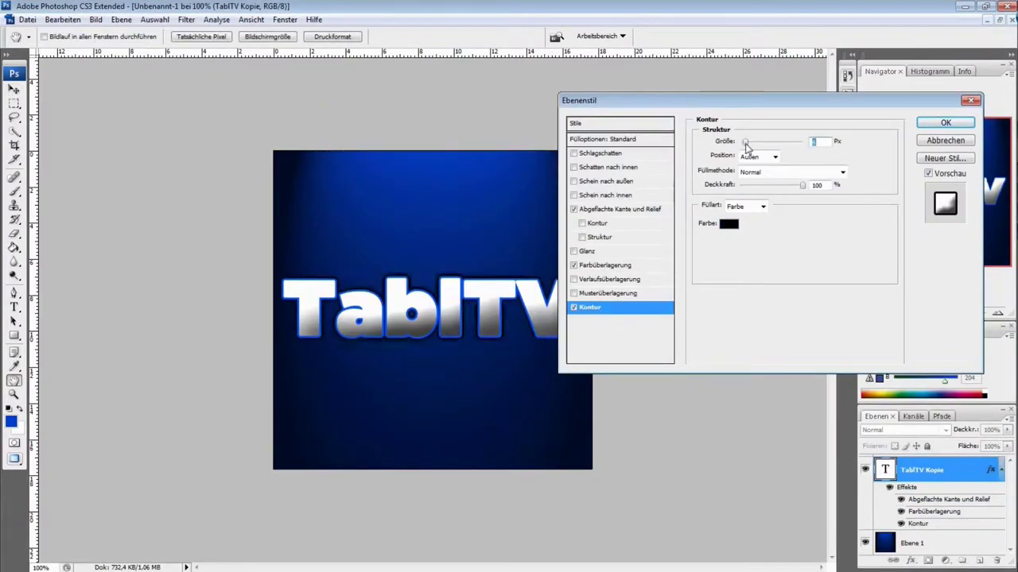
left_click(966, 123)
left_click(27, 19)
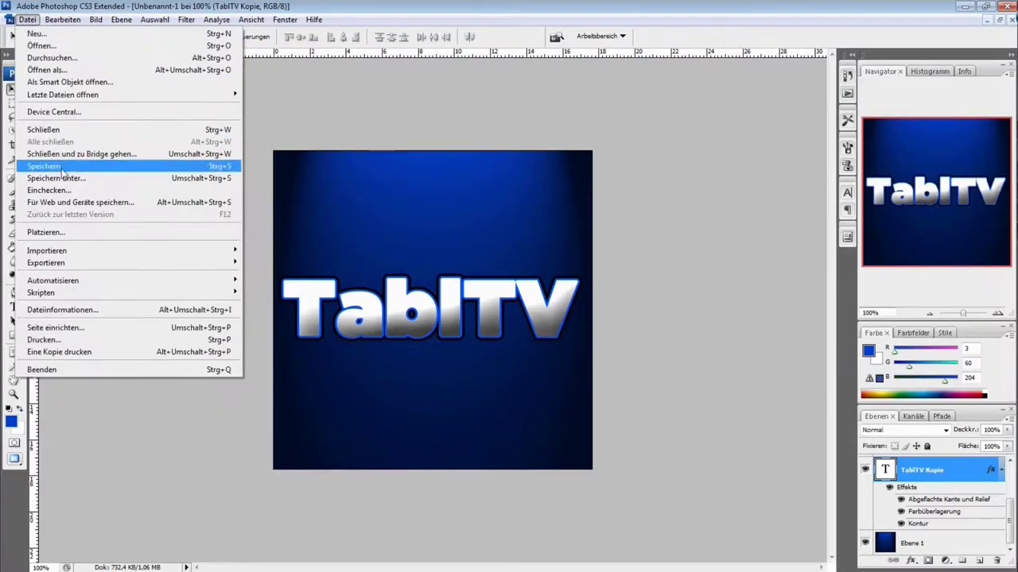
left_click(55, 233)
left_click(816, 128)
Create a new empty layer directly above the duplicate text layer
left_click(120, 20)
mouse_move(158, 34)
left_click(372, 35)
key("Return")
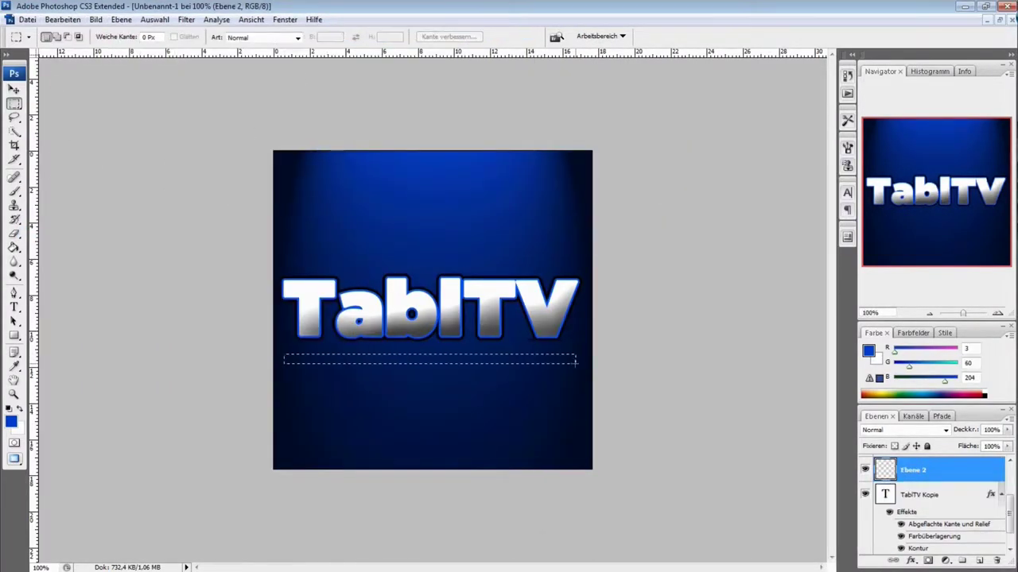
Select a thin horizontal bar beneath the lettering, as wide as the text, and fill it with white
right_click(544, 364)
left_click(571, 308)
left_click(602, 161)
left_click(868, 350)
left_click(331, 139)
right_click(479, 360)
left_click(509, 302)
left_click(598, 158)
Add a stroke, a bevel and a white colour overlay to the bar layer's style
double_click(960, 466)
left_click(592, 308)
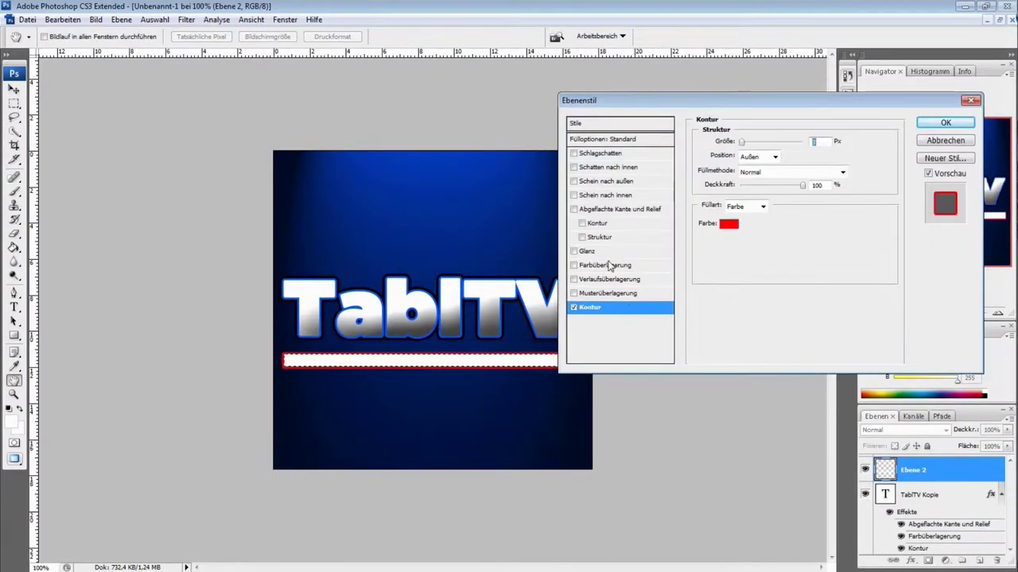
left_click(610, 265)
left_click(620, 209)
left_click(617, 266)
left_click(860, 144)
left_click(332, 139)
left_click(637, 131)
Colour the bar's 3 px outer stroke blue and set its bevel size to 78 px
left_click(596, 308)
left_click(729, 225)
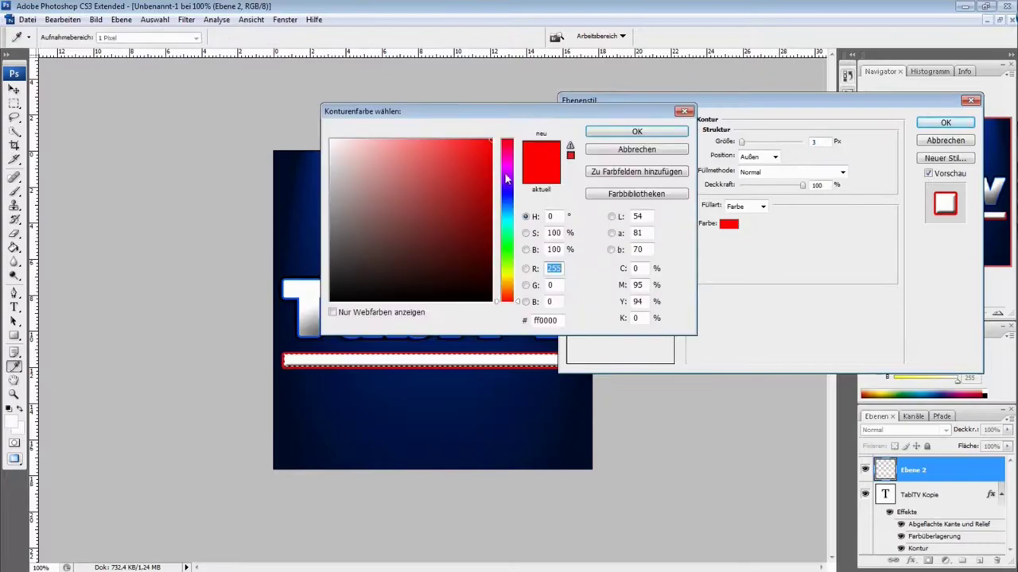
left_click(637, 131)
left_click(620, 208)
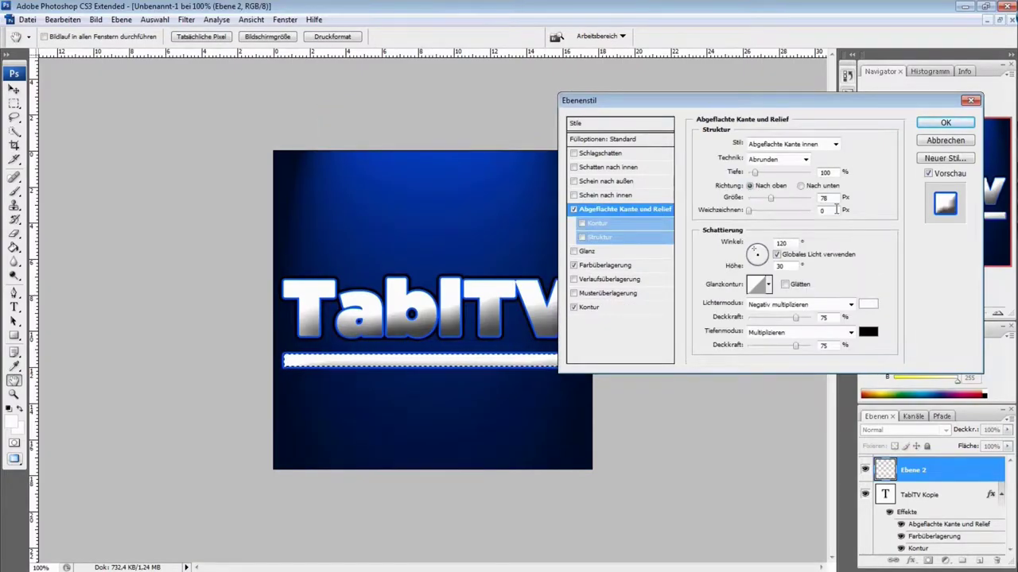
left_click(946, 124)
Duplicate the bar layer and place the copy below the original bar in the layer stack
right_click(936, 470)
left_click(899, 213)
left_click(618, 170)
left_click_drag(931, 472, 947, 549)
left_click_drag(951, 494, 926, 465)
left_click_drag(1012, 510, 1010, 498)
left_click_drag(932, 470, 926, 552)
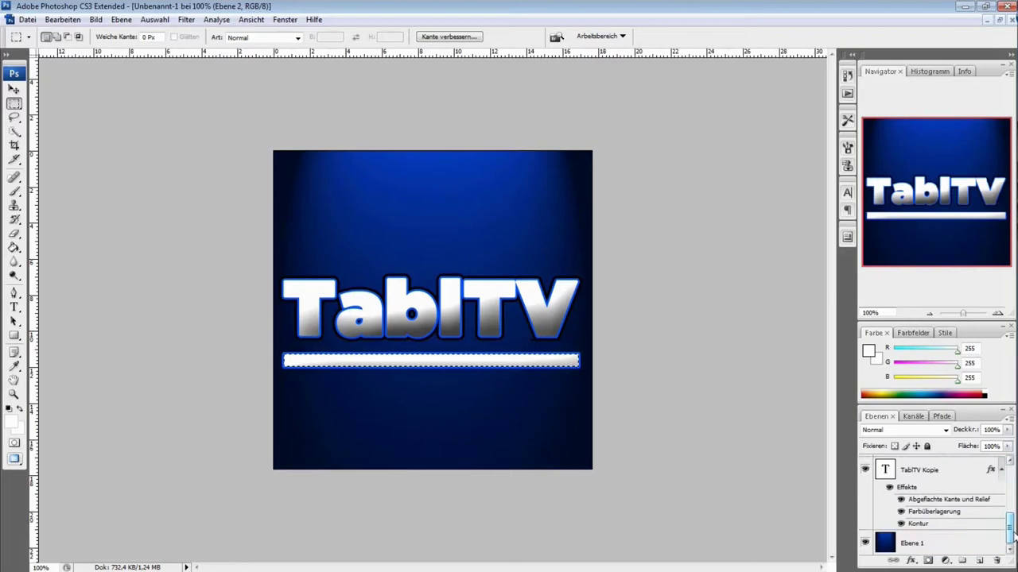
left_click_drag(1010, 513, 1011, 507)
left_click_drag(926, 533, 927, 462)
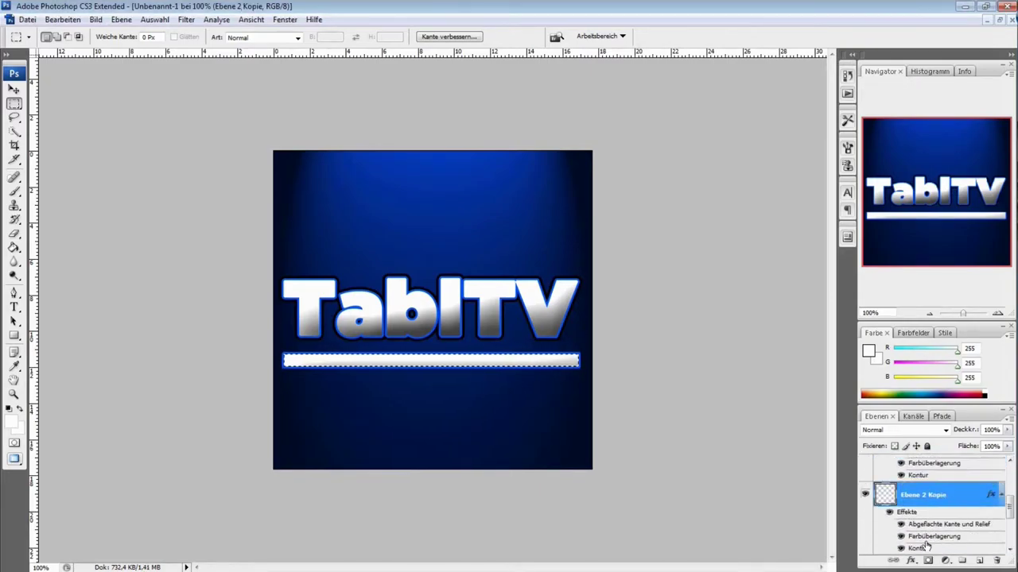
Change the bar copy's stroke to a wider black outline
double_click(964, 542)
left_click(591, 307)
left_click(729, 224)
key("Return")
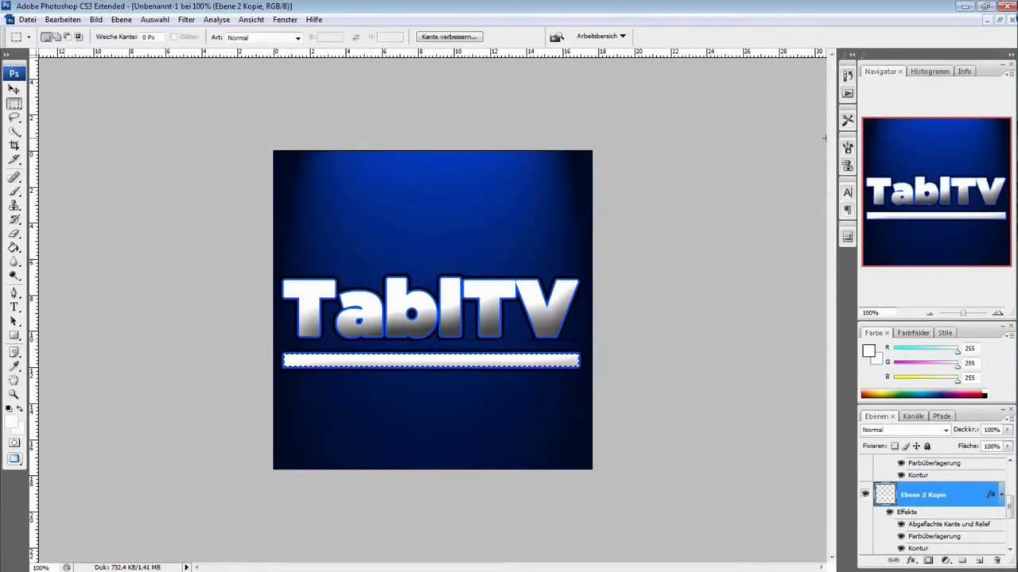
Duplicate both bar layers together and move the copies above the TablTV lettering
left_click_drag(1011, 500, 1010, 498)
left_click(927, 459, "ctrl")
right_click(926, 459)
left_click(901, 206)
key("Return")
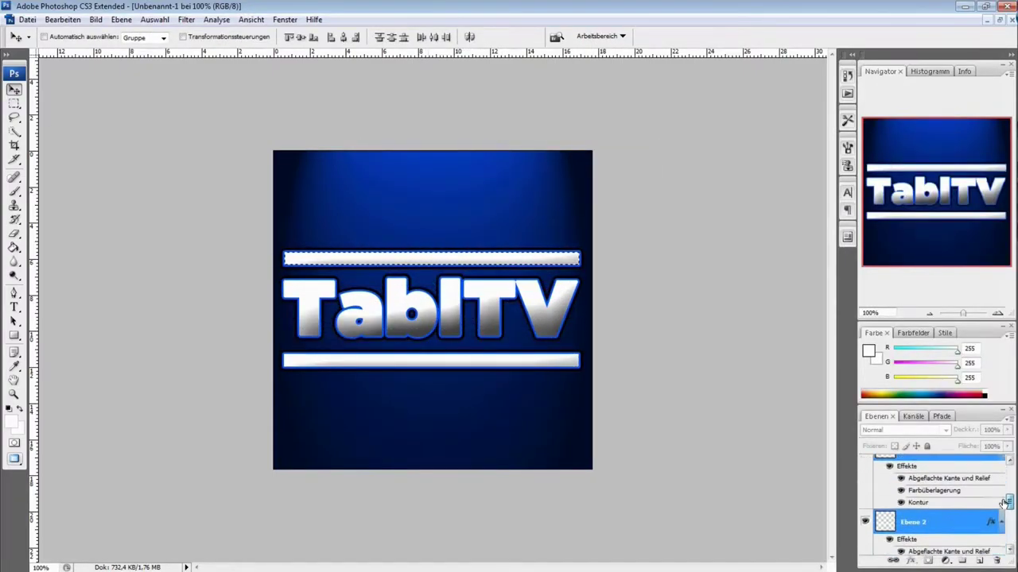
left_click(964, 473)
left_click(963, 541, "ctrl")
left_click_drag(1011, 477, 974, 465)
double_click(950, 460)
left_click(945, 124)
Place Sparks 3.jpg from the screenshots folder and stretch it vertically to cover the whole canvas
left_click(26, 19)
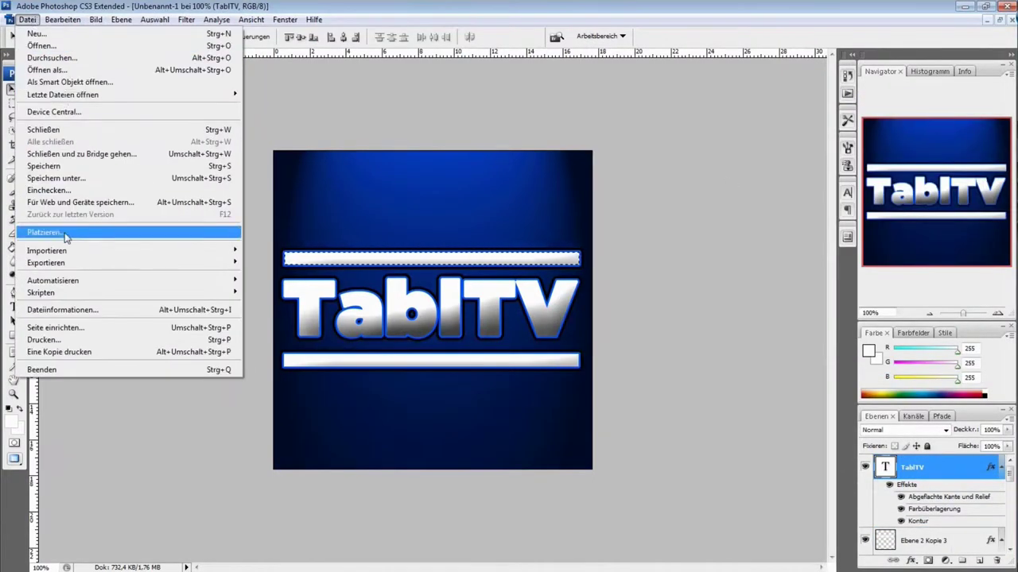
left_click(63, 231)
left_click(387, 175)
left_click_drag(812, 208, 822, 271)
double_click(499, 255)
double_click(499, 222)
left_click_drag(432, 348, 433, 469)
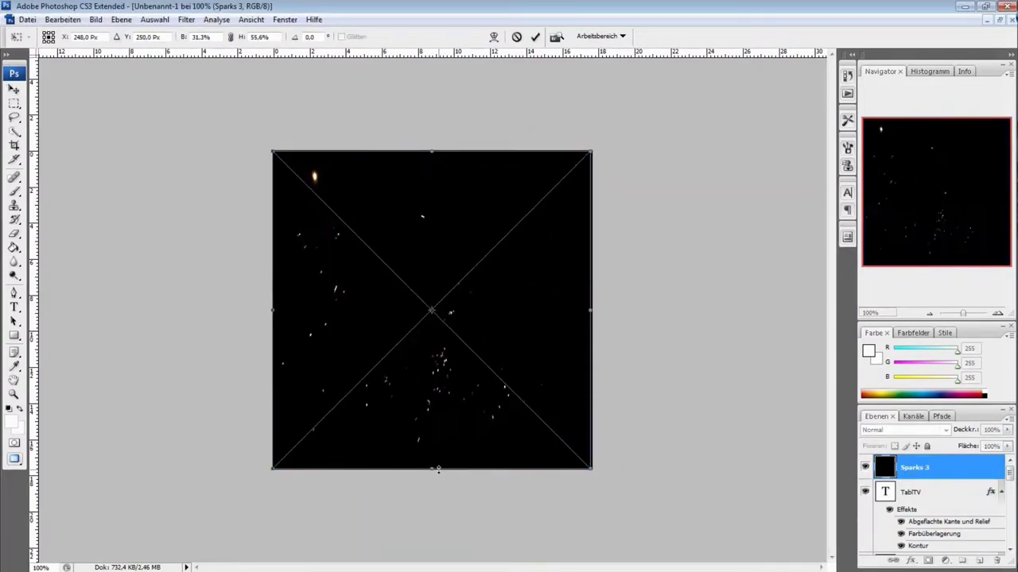
Set the sparks layer's blend mode to Linear abwedeln (Hinzufügen) and rotate it about -170°
left_click(902, 429)
left_click(907, 254)
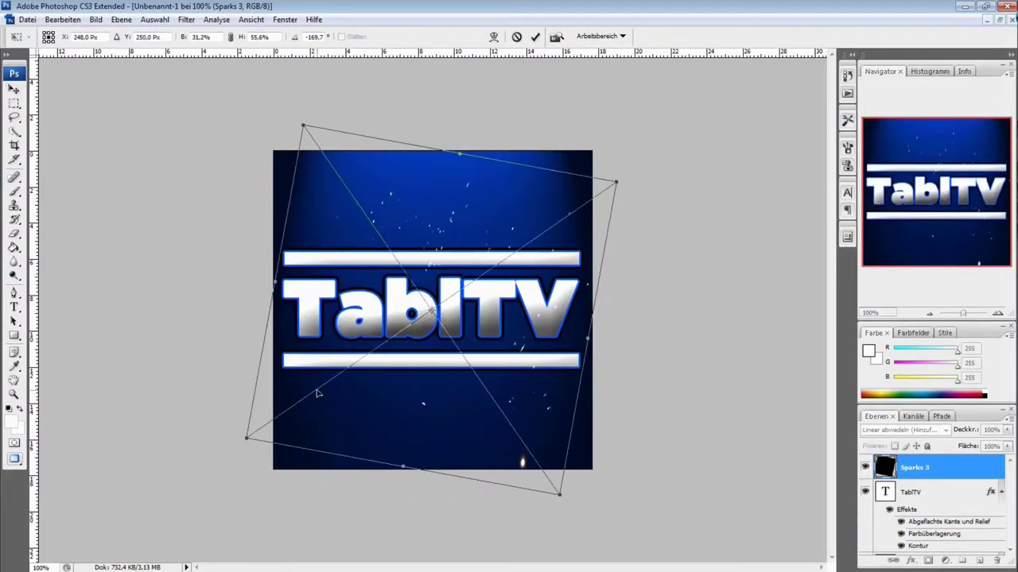
key("Return")
Duplicate the sparks layer and rotate the copy so its sparks spread over other parts of the canvas
right_click(978, 470)
left_click(898, 163)
left_click(624, 167)
key("ctrl+t")
left_click_drag(628, 171, 230, 417)
key("Return")
Place flare 1.jpg scaled to about 51% and set its blend mode to Linear abwedeln (Hinzufügen)
left_click(27, 19)
left_click(48, 233)
double_click(489, 197)
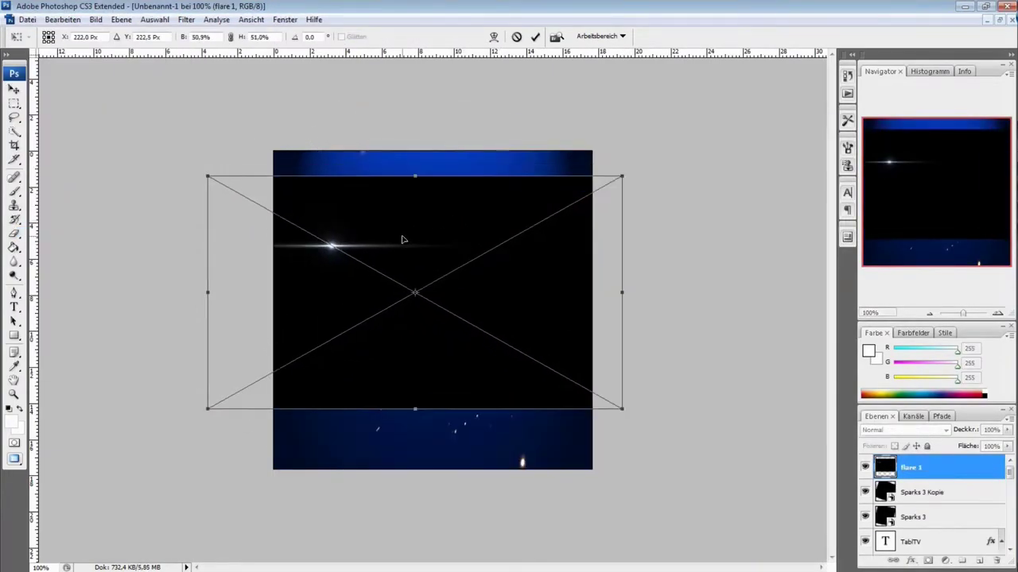
key("Return")
left_click(902, 429)
left_click(907, 253)
Align the flare with the upper-left corner of the first T and duplicate the flare layer twice
left_click_drag(968, 316, 984, 316)
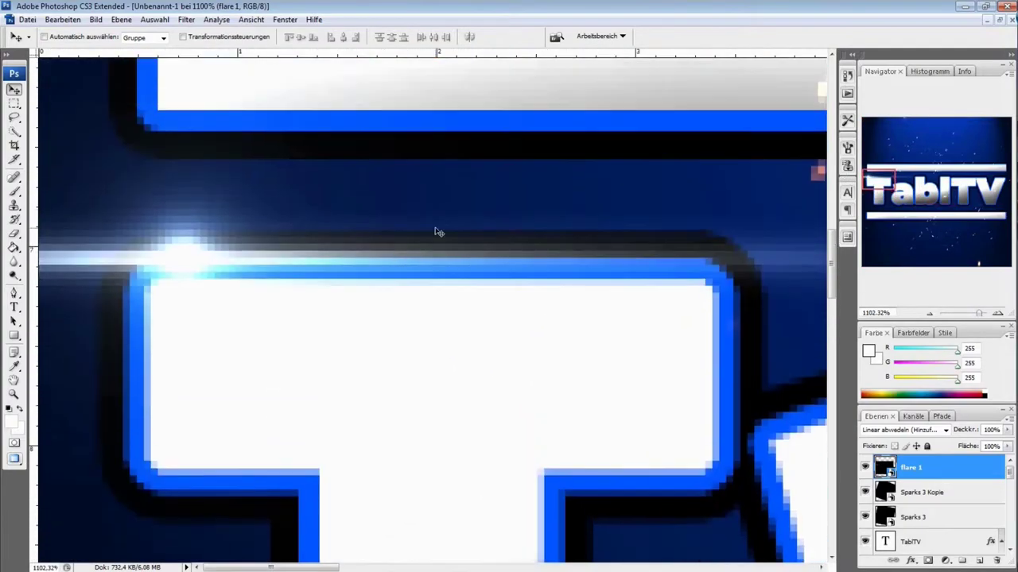
right_click(914, 468)
left_click(896, 148)
key("Return")
right_click(914, 467)
left_click(896, 148)
key("Return")
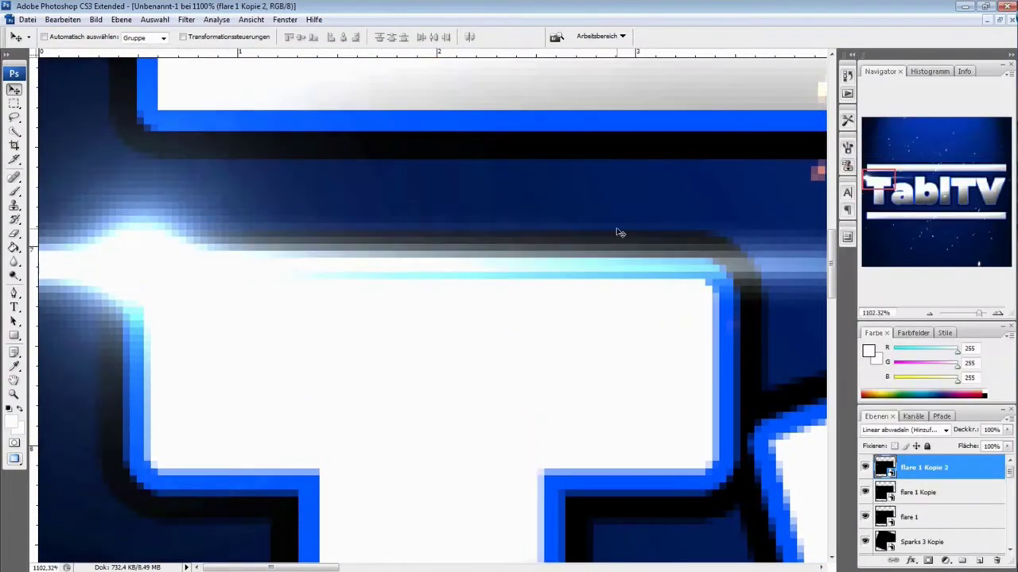
Move the second flare copy to the base of the V and duplicate it to intensify the glow
scroll(272, 279, "down", 10)
scroll(640, 371, "up", 10)
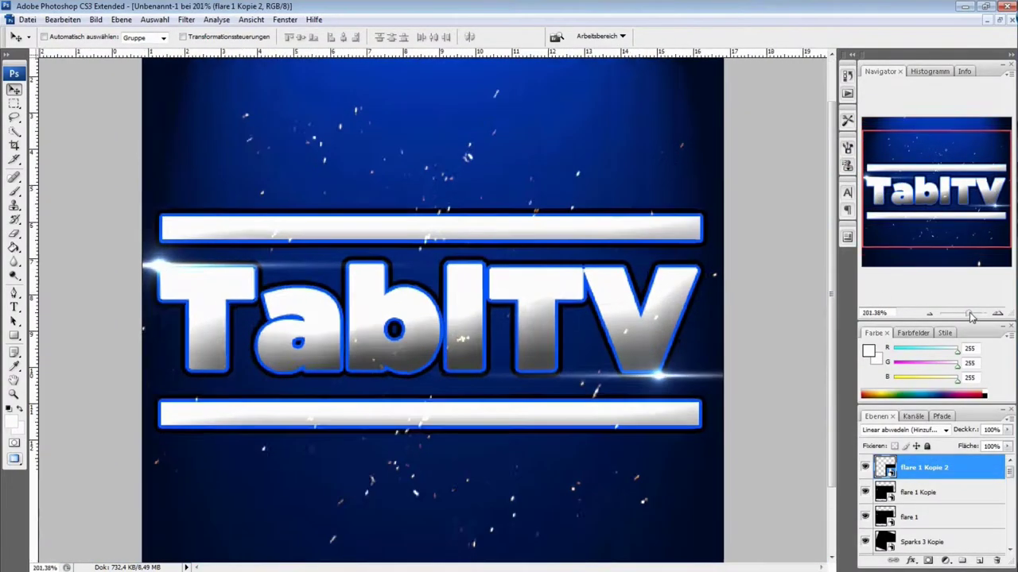
left_click_drag(606, 164, 622, 159)
right_click(912, 469)
left_click(896, 148)
left_click(622, 175)
left_click_drag(976, 314, 962, 315)
Switch to Firefox, search Google Images for TV and browse the results for a retro television picture
left_click(996, 314)
left_click(1009, 136)
type("T")
left_click(434, 235)
left_click(479, 237)
scroll(631, 300, "down", 12)
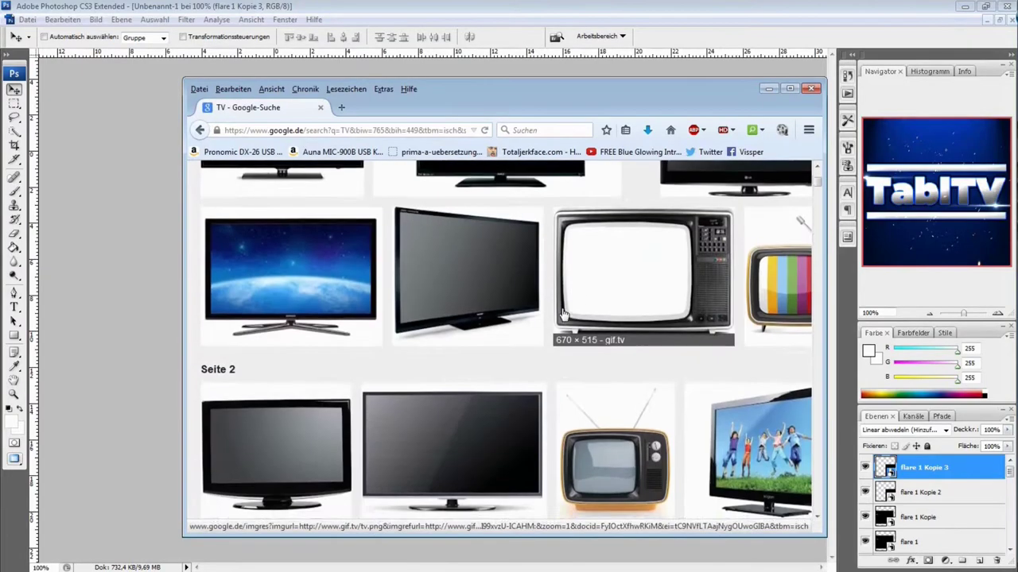
scroll(631, 300, "up", 12)
left_click(674, 236)
scroll(527, 371, "down", 8)
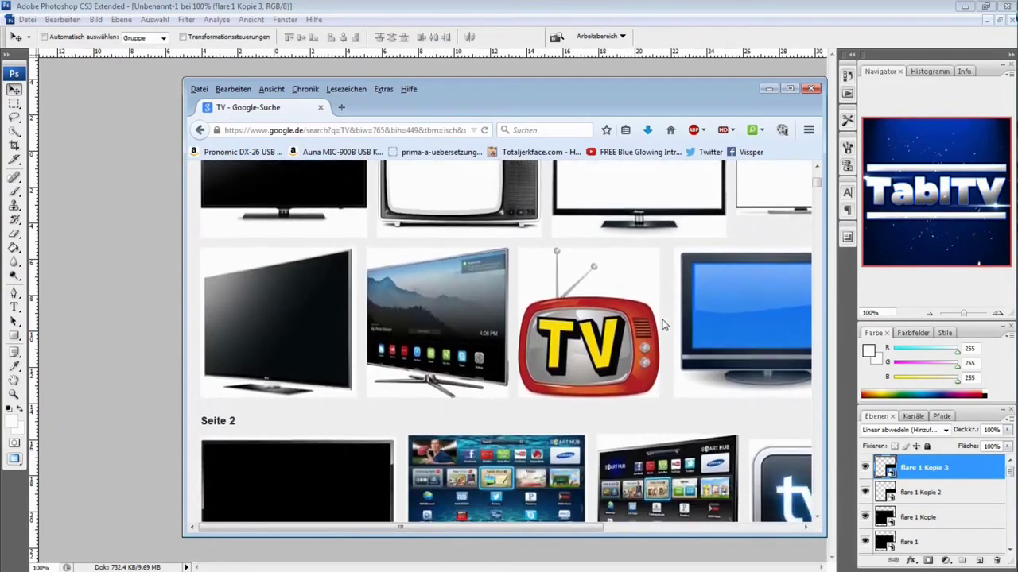
scroll(628, 322, "up", 3)
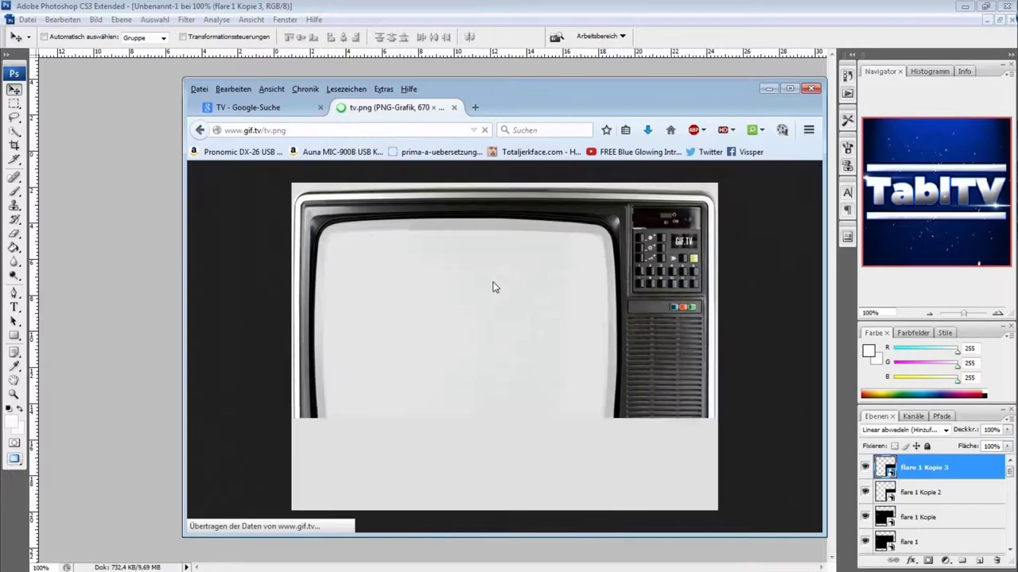
Save the full-size retro television image to the Desktop as url.png
key("ctrl+s")
left_click(485, 381)
left_click(543, 294)
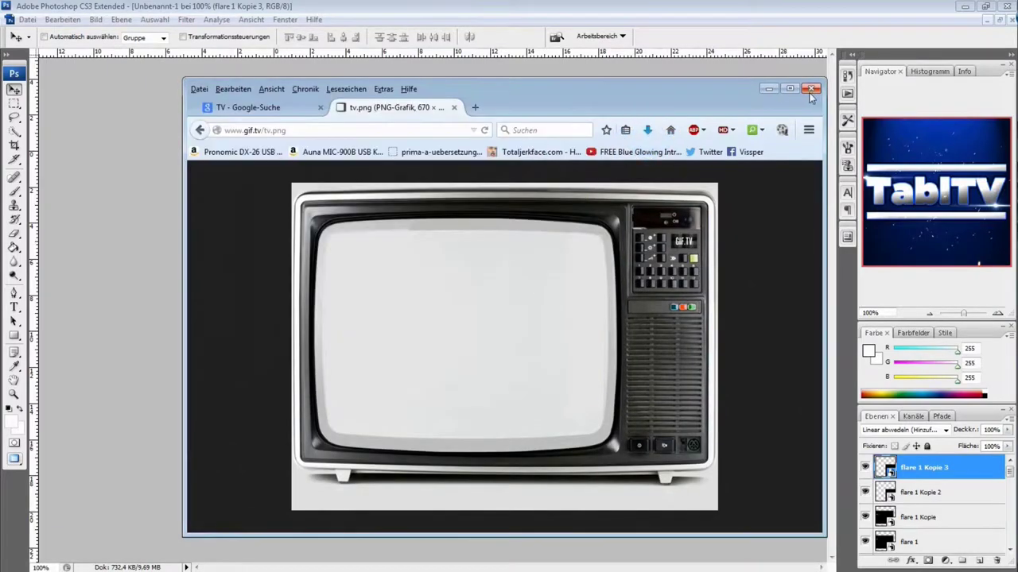
Return to Photoshop and place url.png from the Desktop into the document
left_click(63, 19)
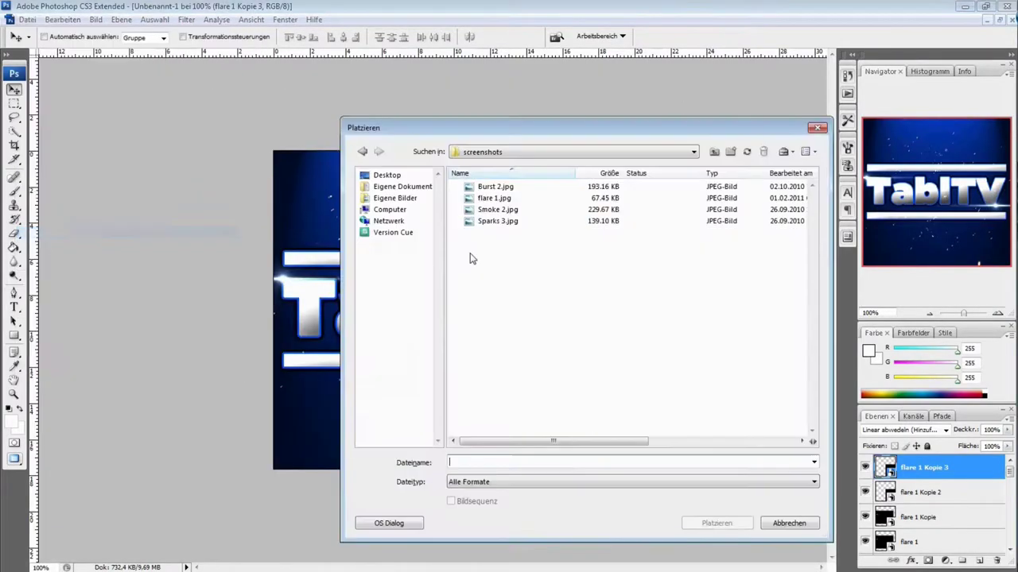
left_click(387, 175)
scroll(814, 338, "down", 10)
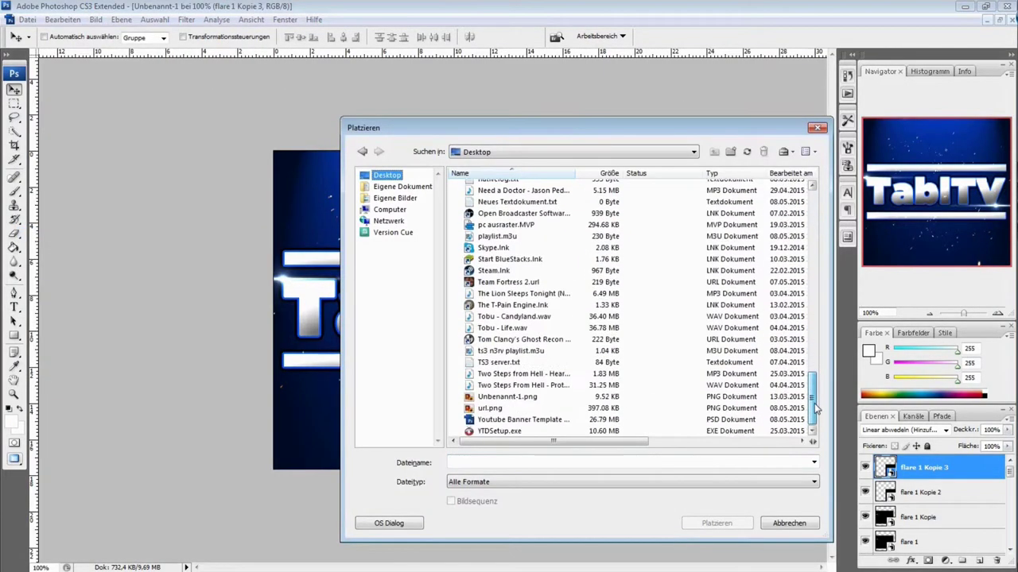
left_click_drag(814, 336, 823, 381)
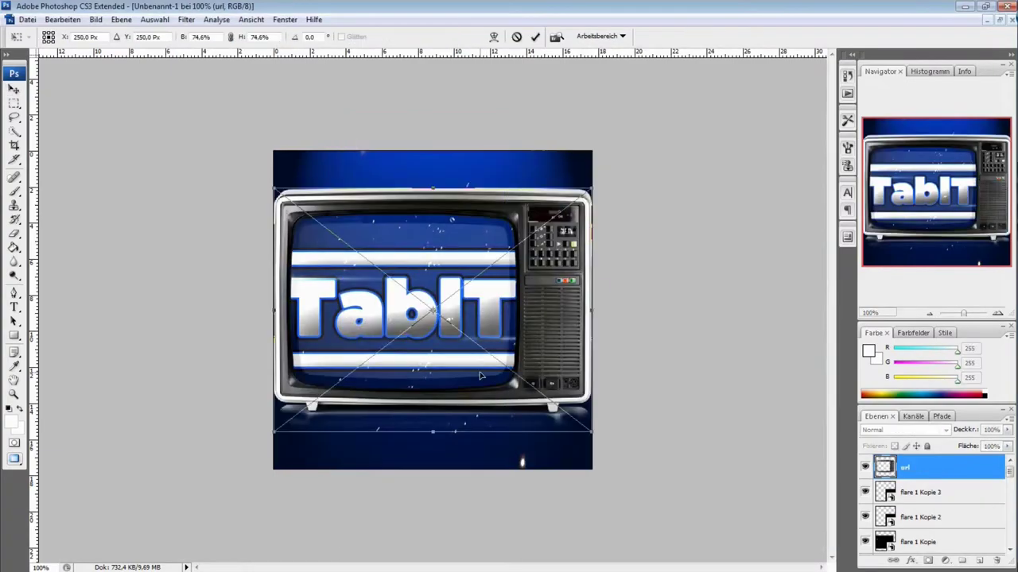
Scale the television to about 24% width and 21% height beneath the left end of the lower bar
mouse_move(519, 290)
left_mouse_down()
mouse_move(543, 273)
mouse_move(519, 300)
left_mouse_up()
left_click_drag(591, 199, 428, 320)
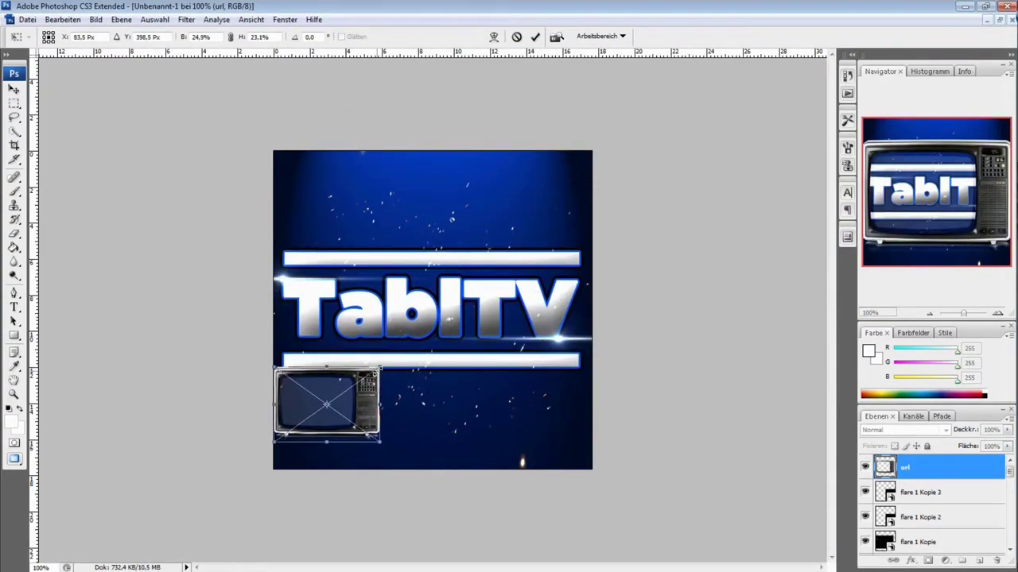
left_click_drag(379, 369, 376, 375)
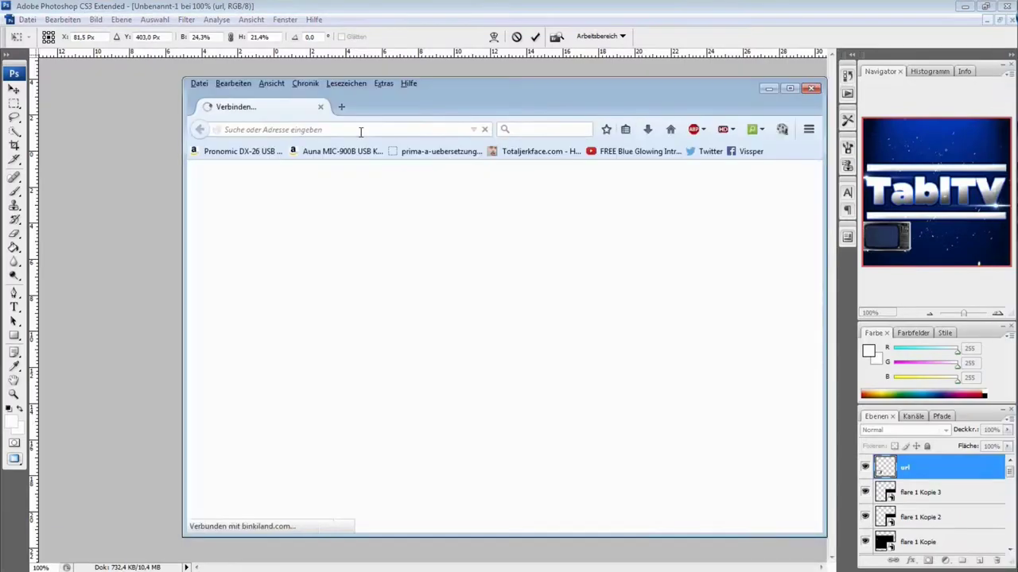
Switch to Firefox, search Google Images for "comic overlay" and browse the results for a suitable texture
left_click(358, 132)
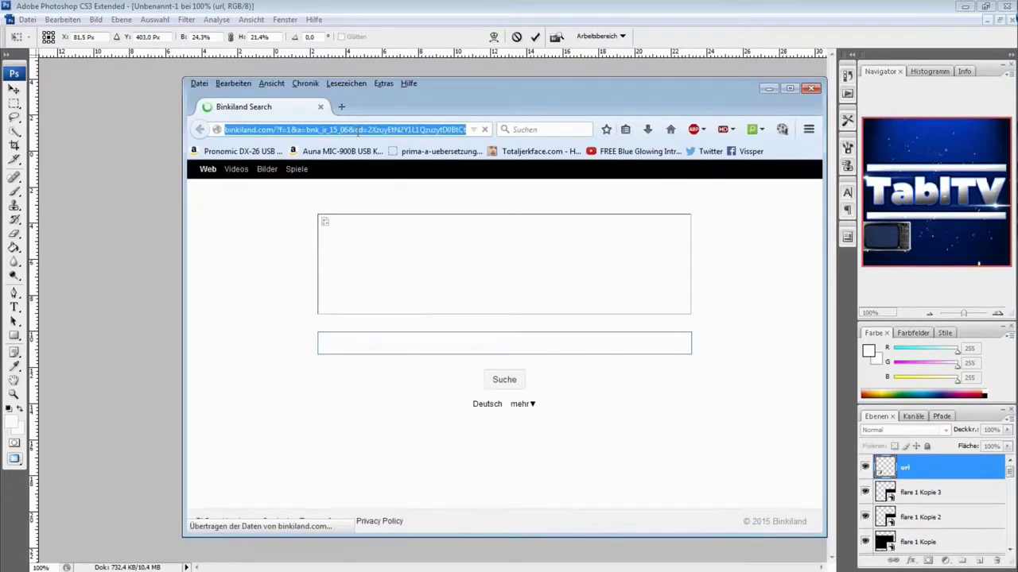
type("comic overlay")
key("Return")
left_click(364, 232)
scroll(405, 326, "down", 10)
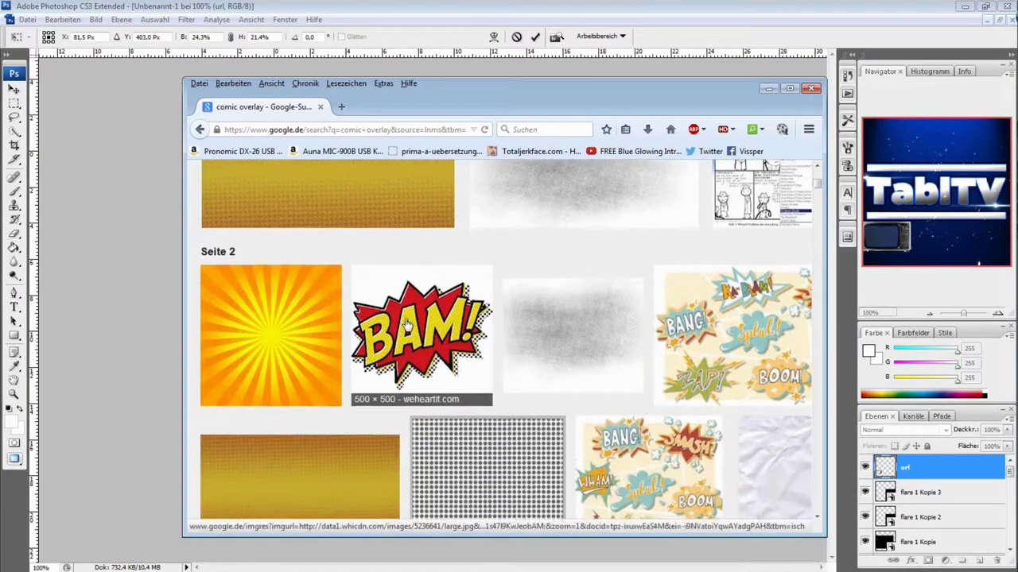
scroll(405, 326, "down", 8)
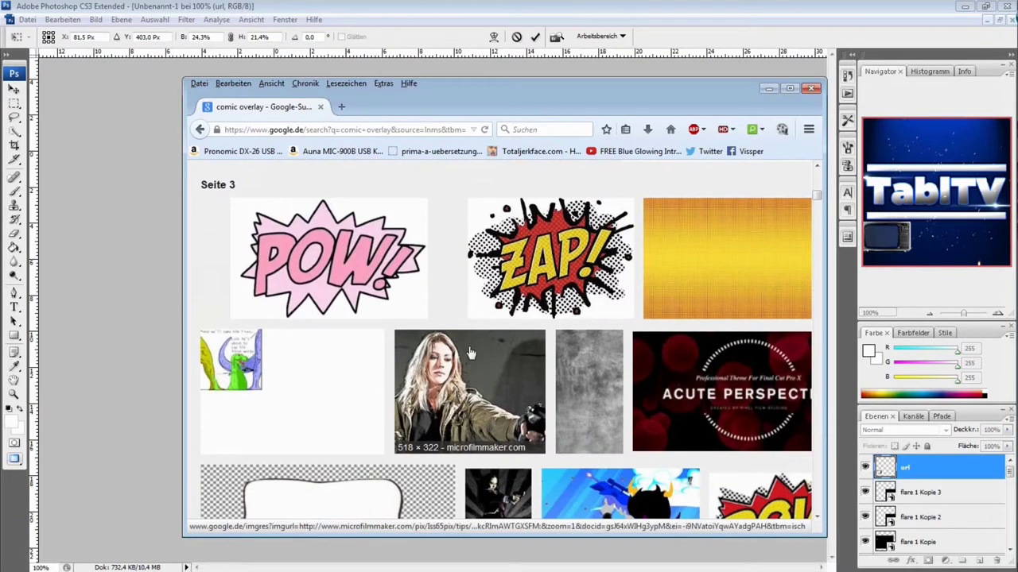
scroll(469, 353, "down", 15)
scroll(557, 348, "up", 20)
scroll(636, 342, "up", 3)
Open the yellow-orange halftone comic book texture at full size and save the image
middle_click(411, 318)
left_click(625, 345)
right_click(515, 328)
left_click(550, 364)
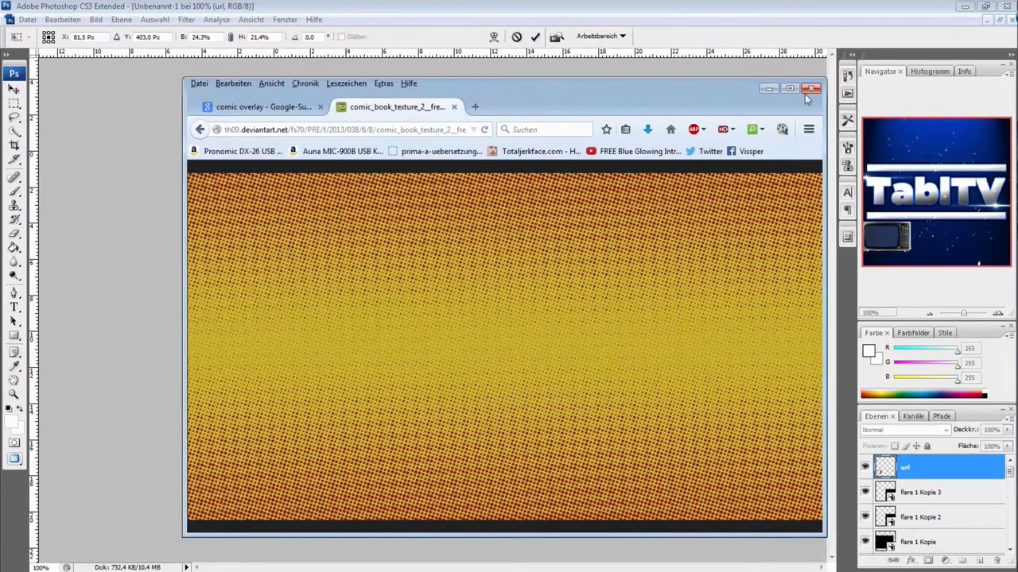
Return to Photoshop, position the television upright in the canvas's lower-left corner and apply the transformation
left_click(27, 19)
left_click(477, 123)
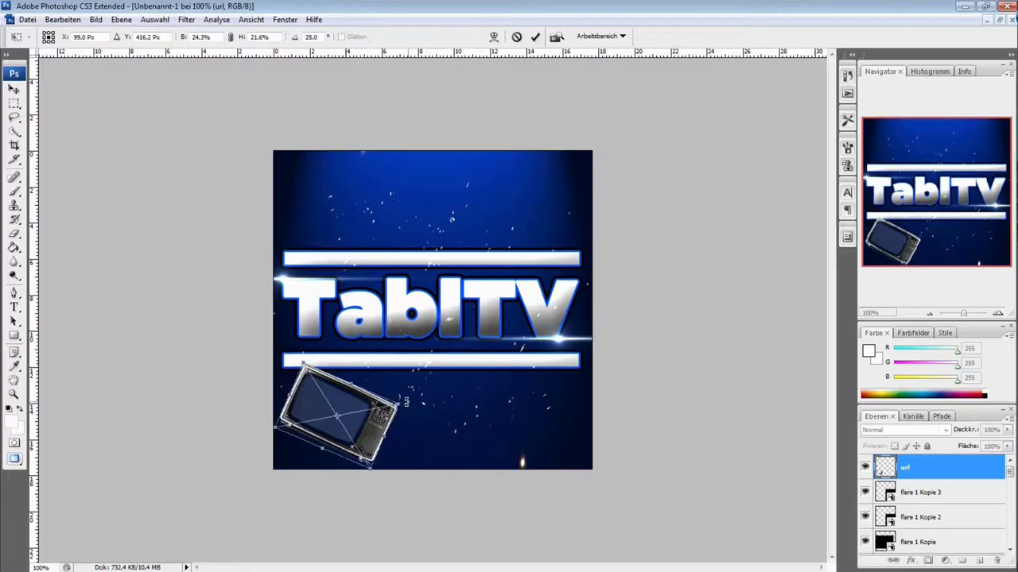
left_click_drag(374, 419, 363, 431)
key("Return")
Place the Comic overlay image from the Desktop at its original size in the centre of the canvas
left_click(27, 20)
left_click(44, 233)
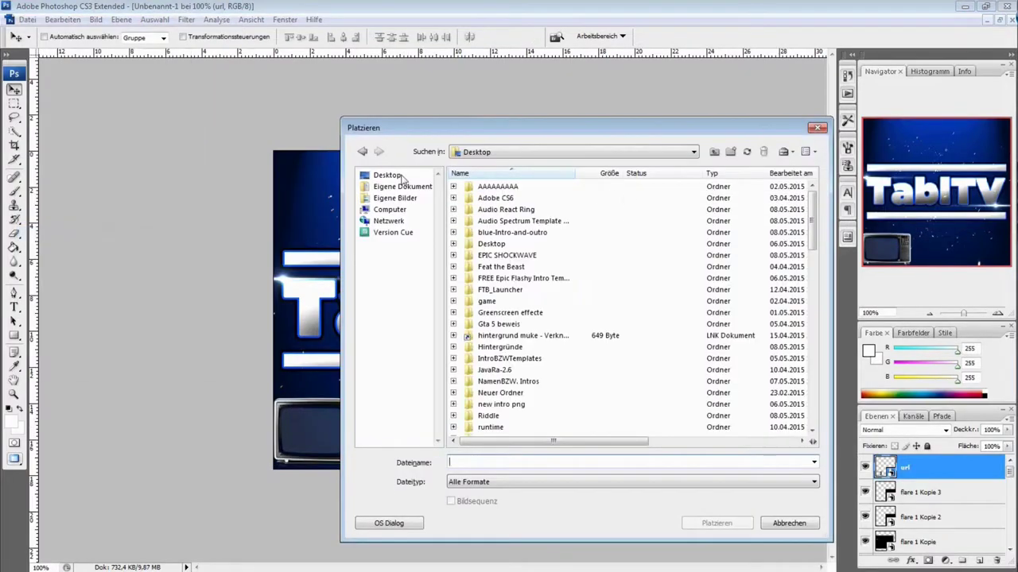
left_click_drag(812, 203, 805, 335)
double_click(510, 283)
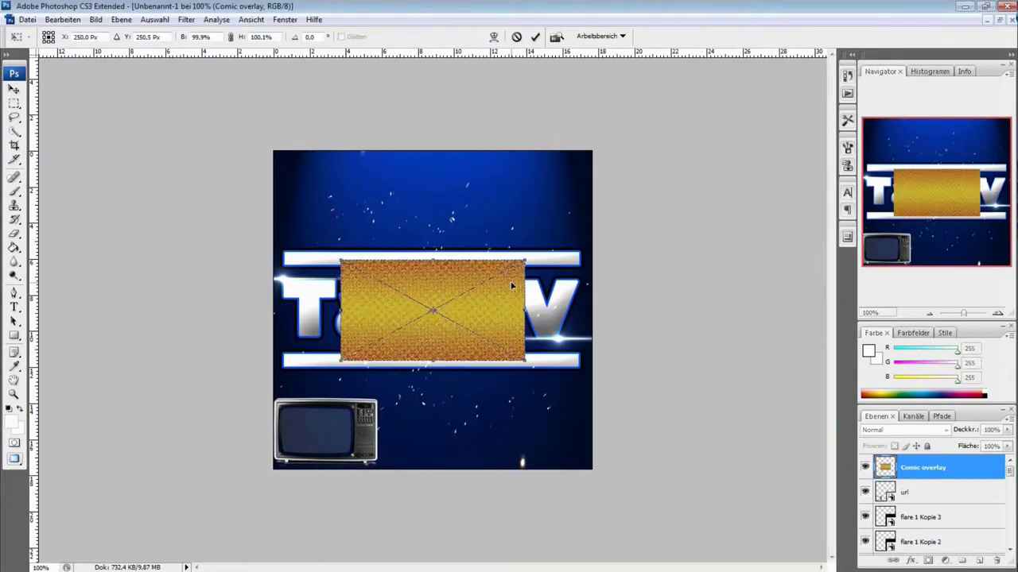
key("Return")
Clip the Comic overlay layer to the television and move the television to just beneath the lower white bar
right_click(911, 466)
left_click(898, 308)
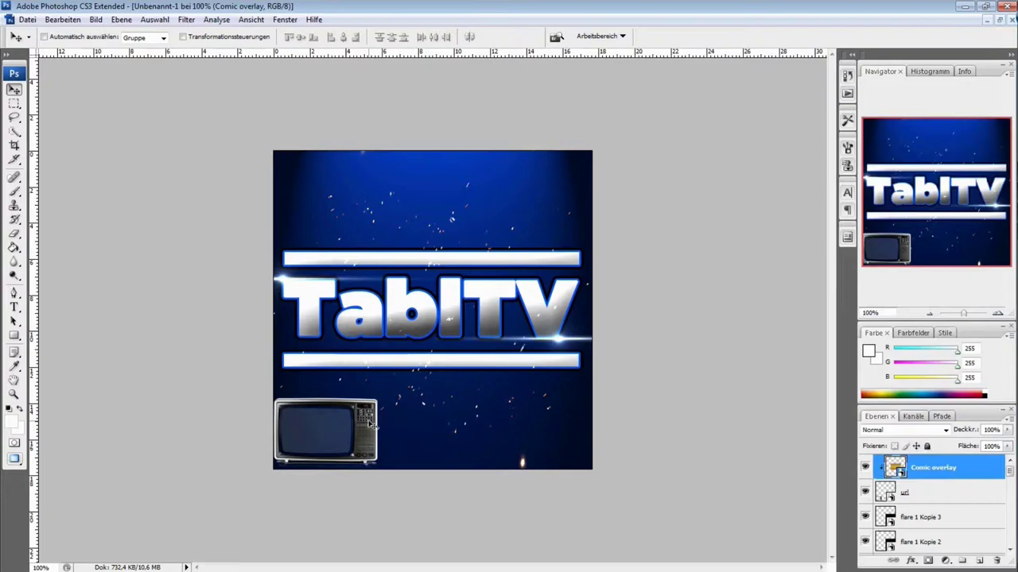
left_click_drag(362, 428, 470, 303)
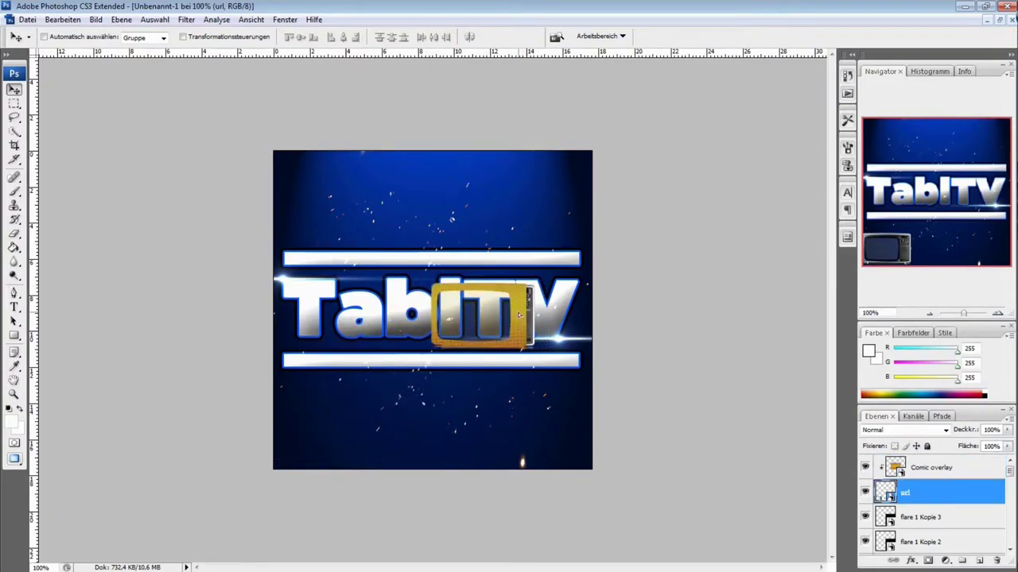
left_click_drag(458, 360, 453, 406)
Delete the Comic overlay layer and the television layer
left_click(913, 471)
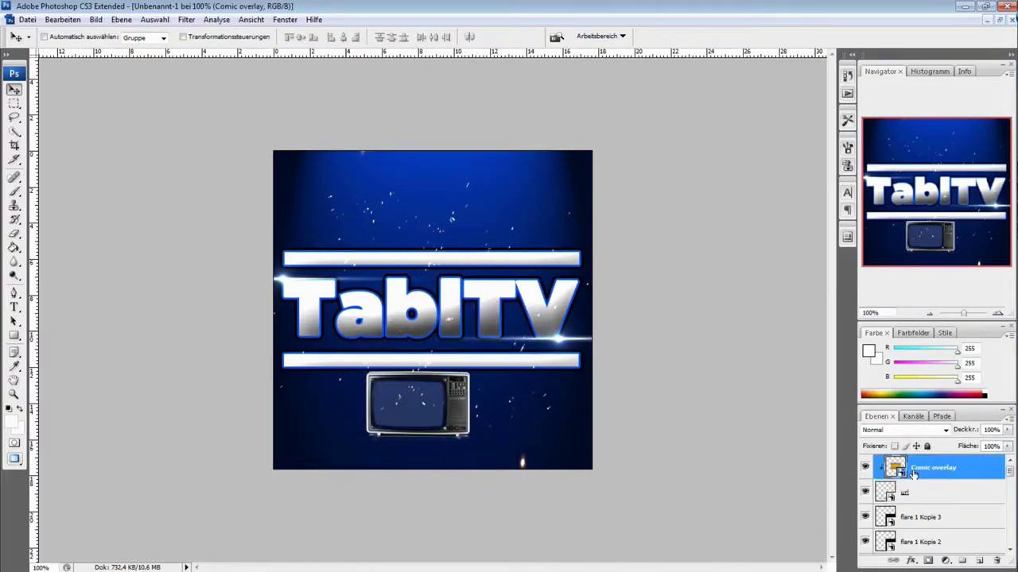
key("Delete")
Switch to Firefox, search Google Images for "comic pow" and filter the results to transparent images
left_click(1008, 141)
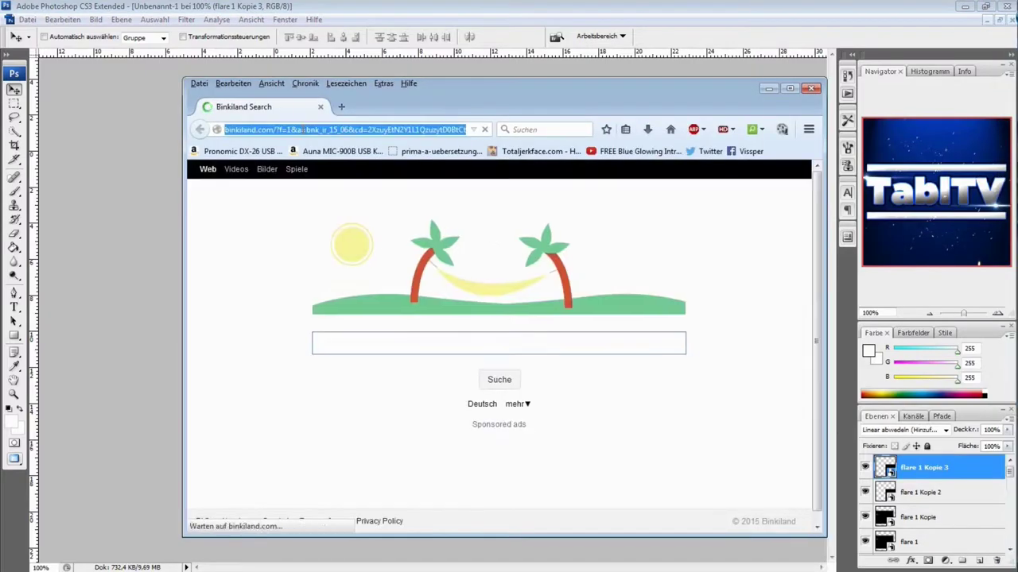
left_click(425, 310)
left_click(368, 239)
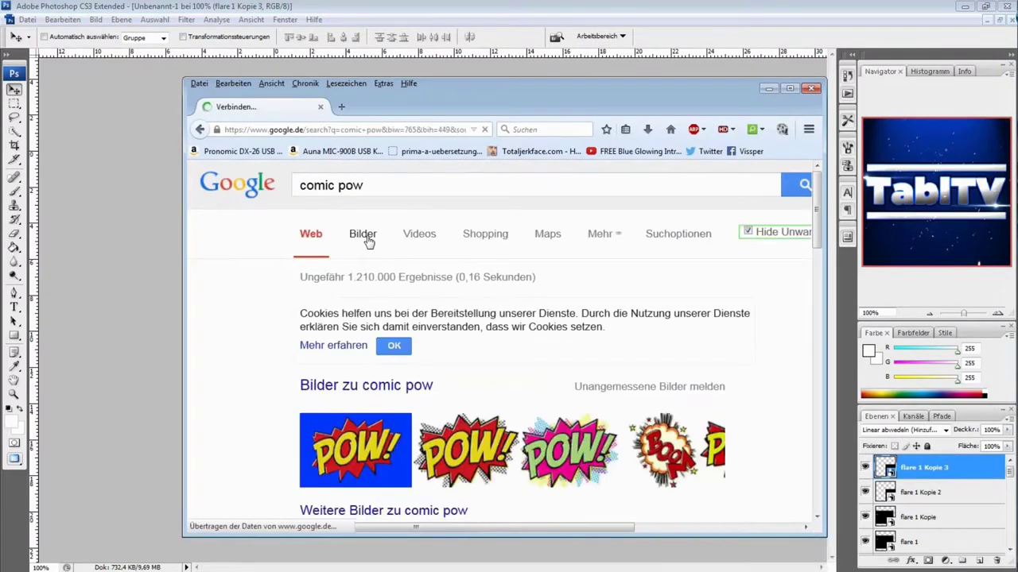
left_click(680, 235)
left_click(376, 280)
left_click(390, 373)
scroll(535, 357, "down", 5)
Save one of the transparent comic images from the search results
right_click(296, 221)
left_click(362, 328)
left_click(482, 381)
Return to Photoshop, place the saved comic image in the document and adjust its transformation
left_click(63, 19)
mouse_move(29, 20)
left_click(81, 235)
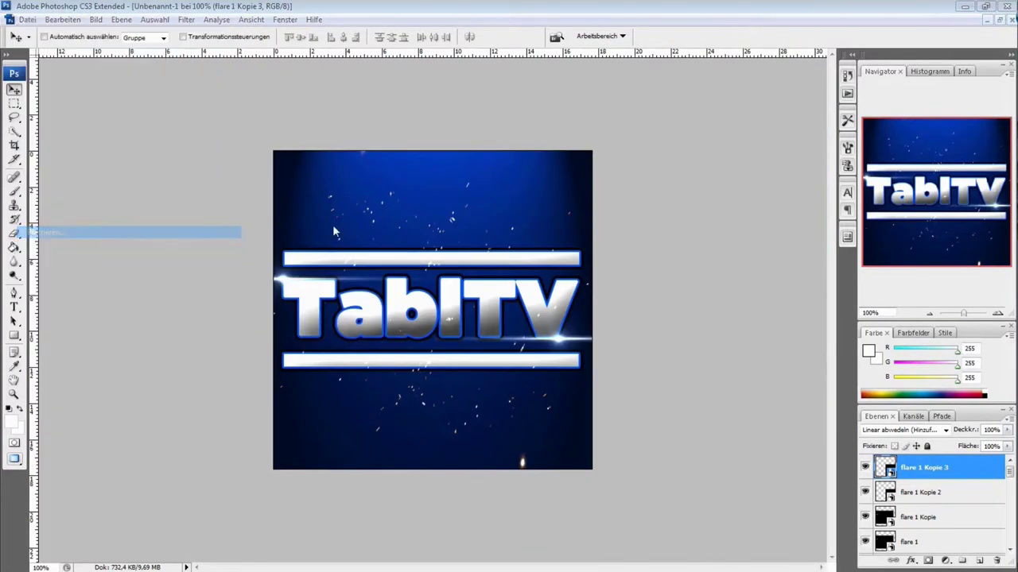
left_click_drag(811, 206, 794, 351)
double_click(494, 238)
left_click_drag(544, 236, 566, 294)
key("Return")
Reposition the placed comic image, try several blend modes on it and delete its layer
left_click(905, 433)
left_click(902, 257)
left_click(929, 429)
left_click_drag(479, 299, 459, 405)
left_click(914, 244)
left_click(928, 430)
left_click(915, 244)
left_click(929, 430)
left_click(915, 235)
right_click(903, 464)
left_click(886, 166)
Switch to Firefox and browse the "comic pow" image results for a suitable comic burst
left_click(1008, 130)
scroll(676, 266, "down", 6)
scroll(593, 306, "up", 15)
scroll(694, 326, "down", 13)
scroll(692, 326, "down", 20)
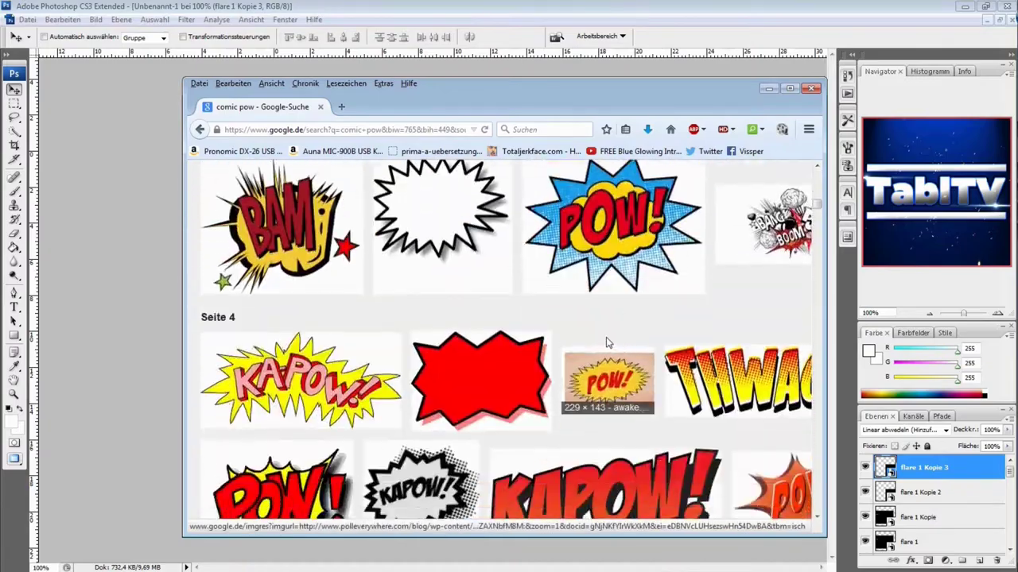
scroll(573, 266, "down", 5)
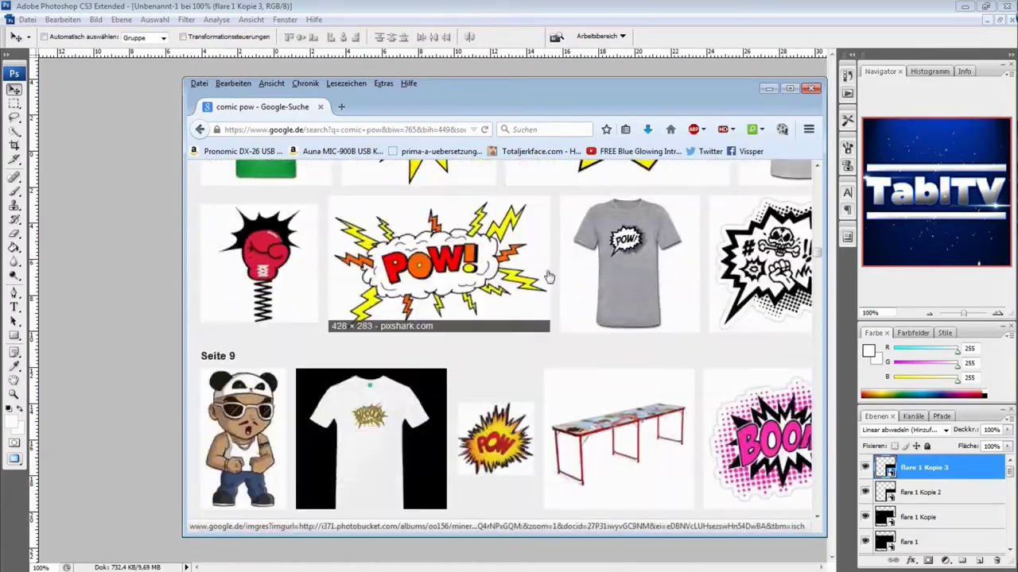
scroll(541, 283, "up", 15)
scroll(443, 381, "up", 3)
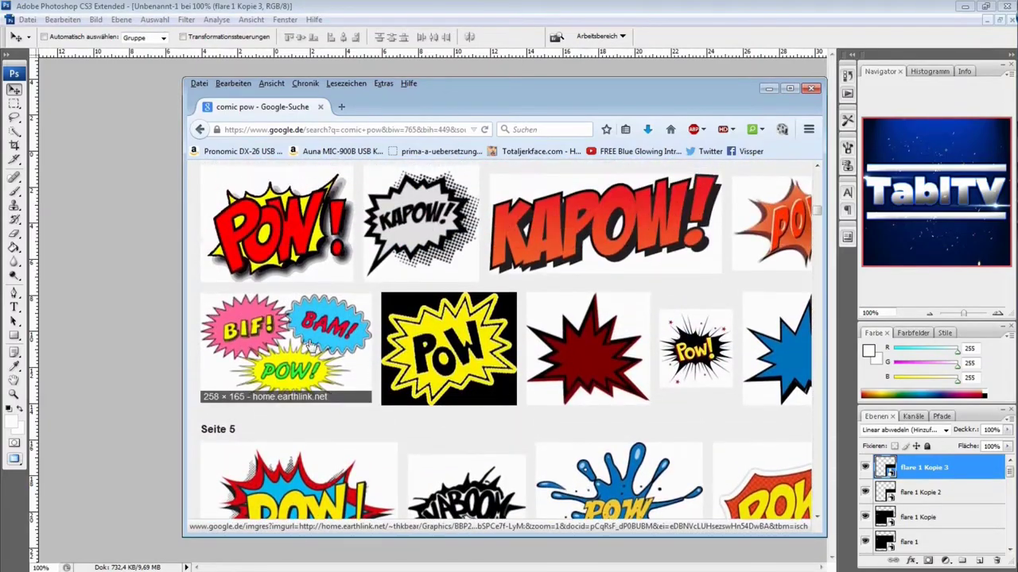
Save the BIF! BAM! POW! image and place it in the middle of the Photoshop document
right_click(308, 338)
left_click(362, 472)
left_click(475, 386)
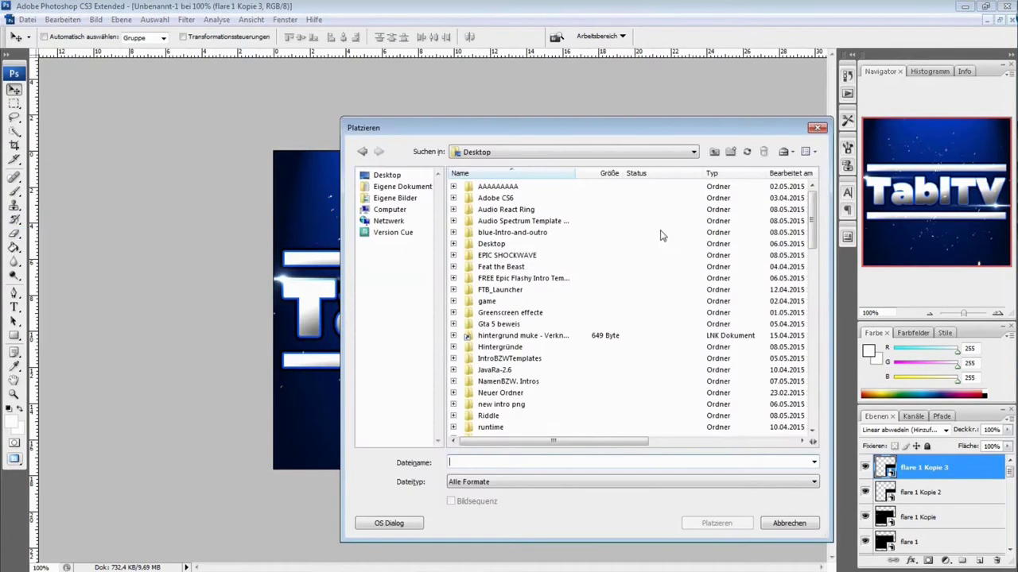
left_click_drag(812, 198, 820, 355)
double_click(500, 260)
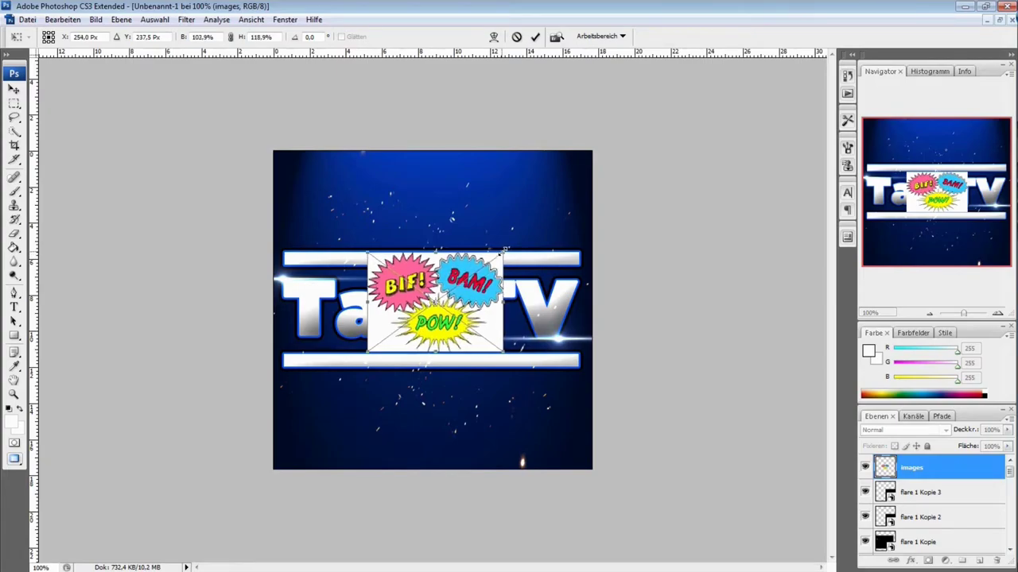
Try to select the white background of the BIF! BAM! POW! image with the Magic Wand for removal
left_click_drag(15, 234, 56, 251)
left_click(15, 191)
left_click(14, 131)
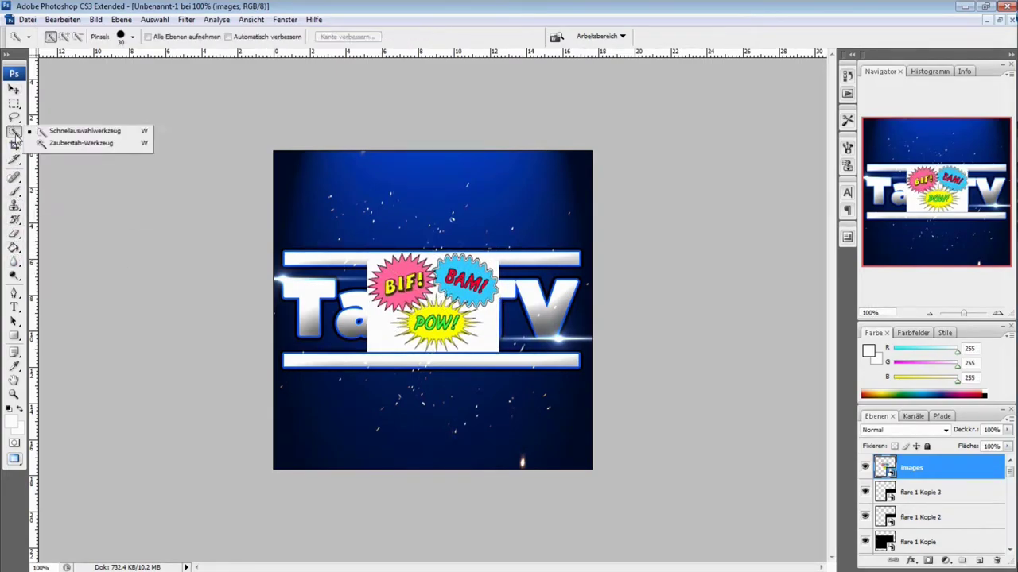
right_click(435, 263)
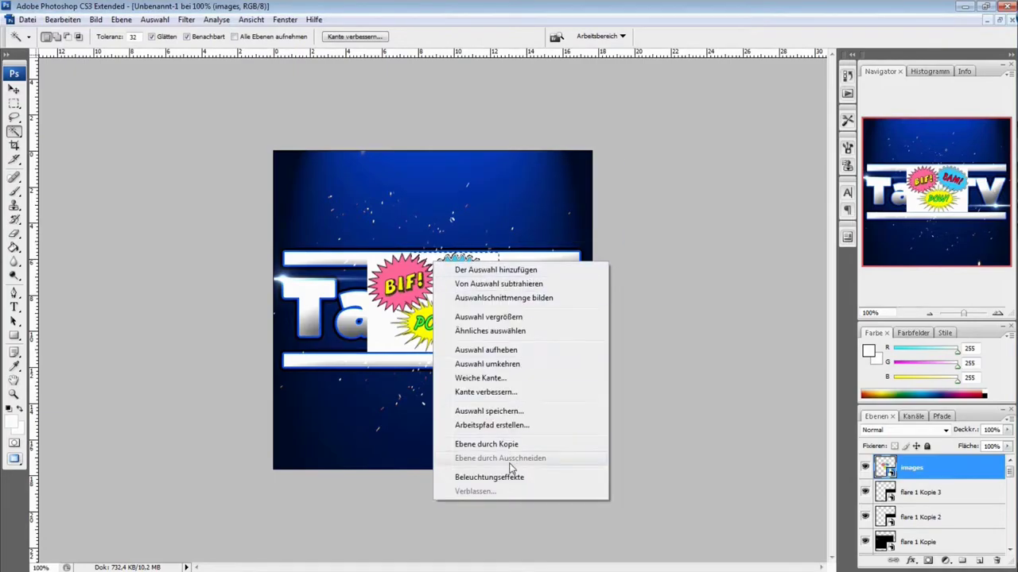
Delete the layer holding the BIF! BAM! POW! image
left_click(96, 19)
mouse_move(62, 19)
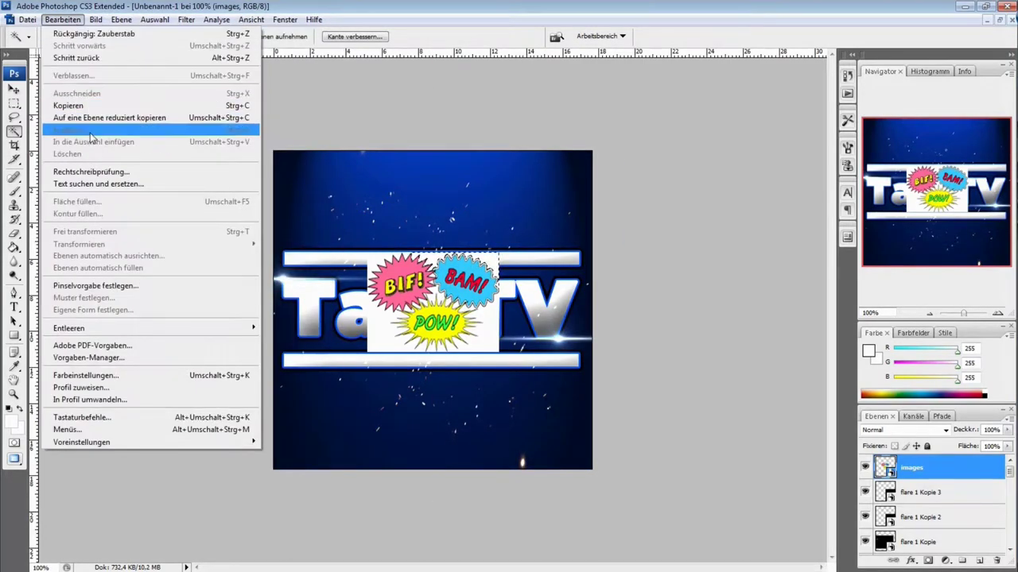
mouse_move(121, 19)
mouse_move(134, 59)
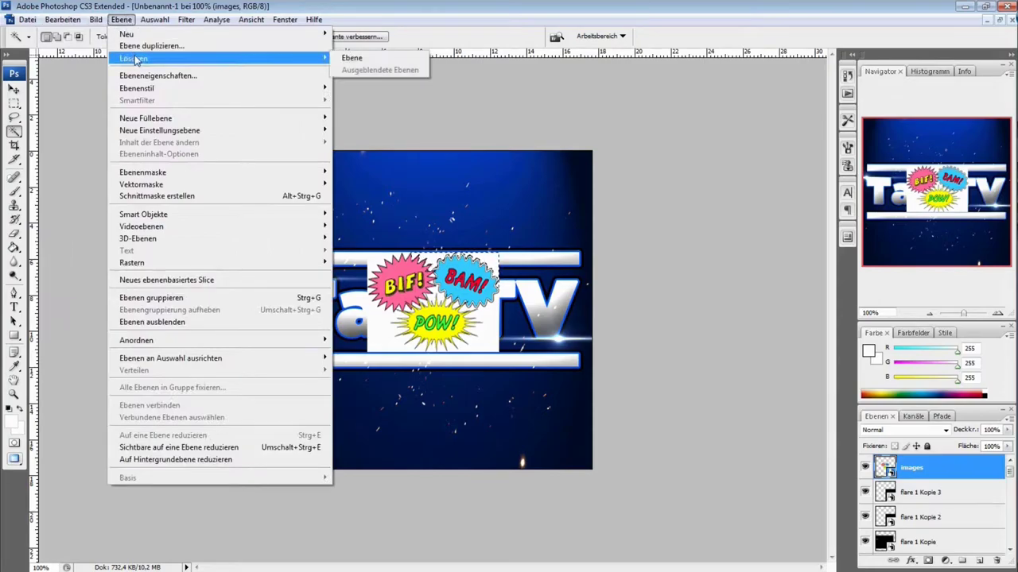
left_click(350, 58)
Place the Smoke 2 image, scaled to about 69% width and 66% height so it covers the whole canvas
left_click(32, 21)
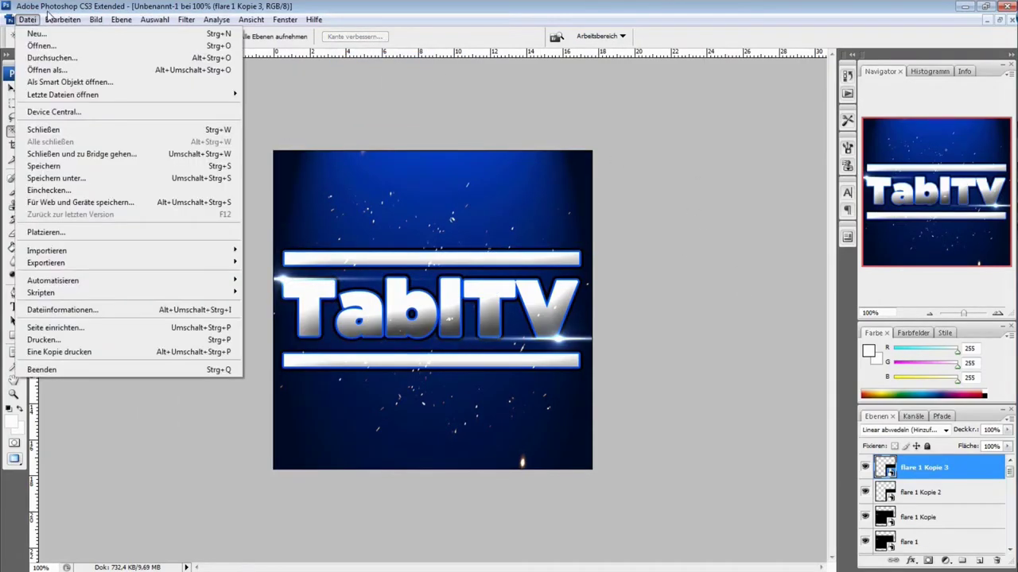
left_click(46, 232)
left_click_drag(812, 220, 813, 266)
double_click(495, 283)
double_click(497, 221)
left_click_drag(274, 221, 0, 22)
left_click_drag(326, 216, 544, 332)
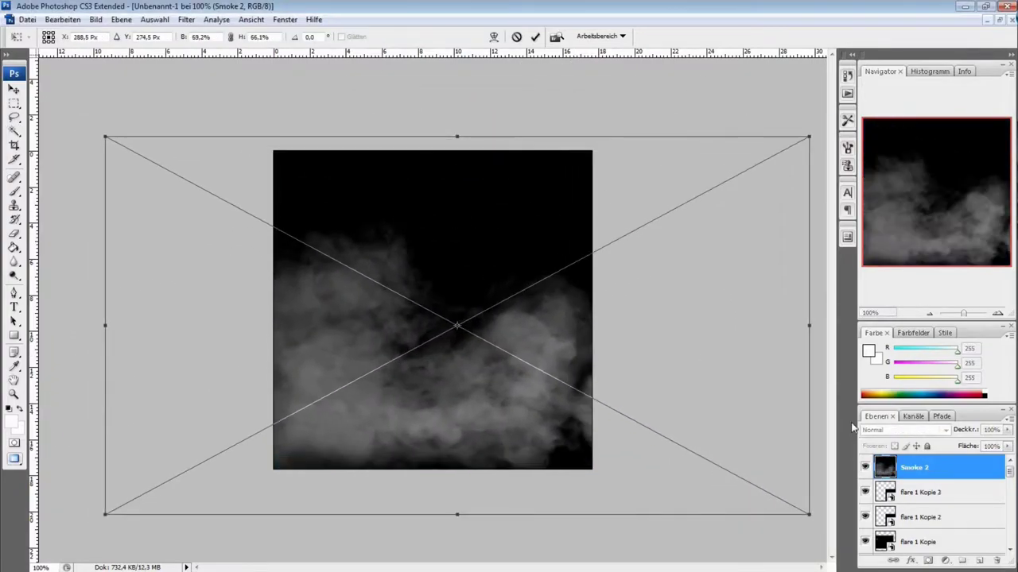
key("Return")
Set the Smoke 2 layer's blend mode to Linear abwedeln (Hinzufügen) and shift the smoke slightly down and right
left_click(907, 430)
left_click(906, 245)
left_click(418, 403)
key("v")
left_click_drag(396, 396, 436, 421)
Switch to Firefox and search Google Images for "rauch" and for "galaxy"
left_click_drag(1017, 20, 666, 20)
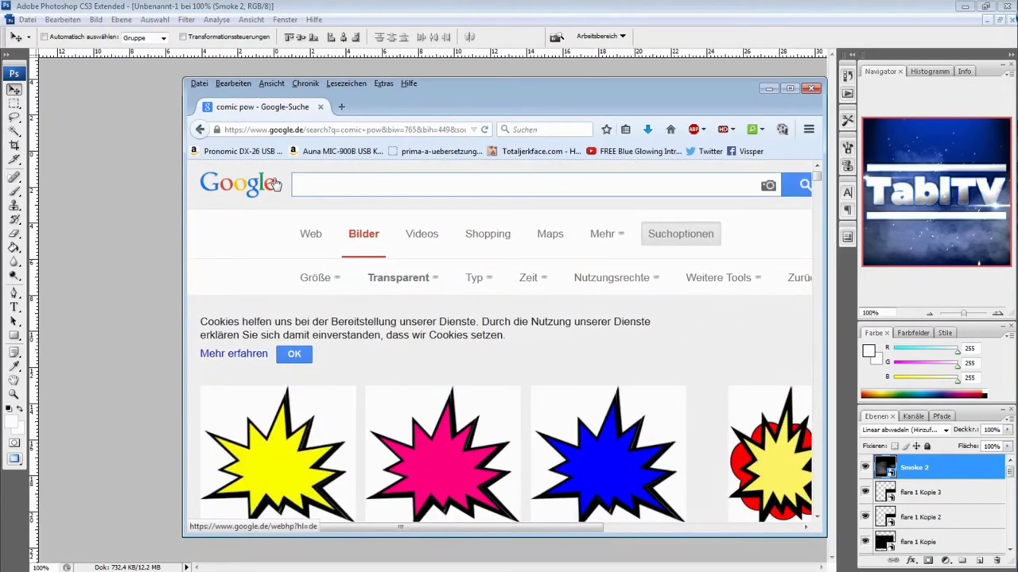
type("rauch")
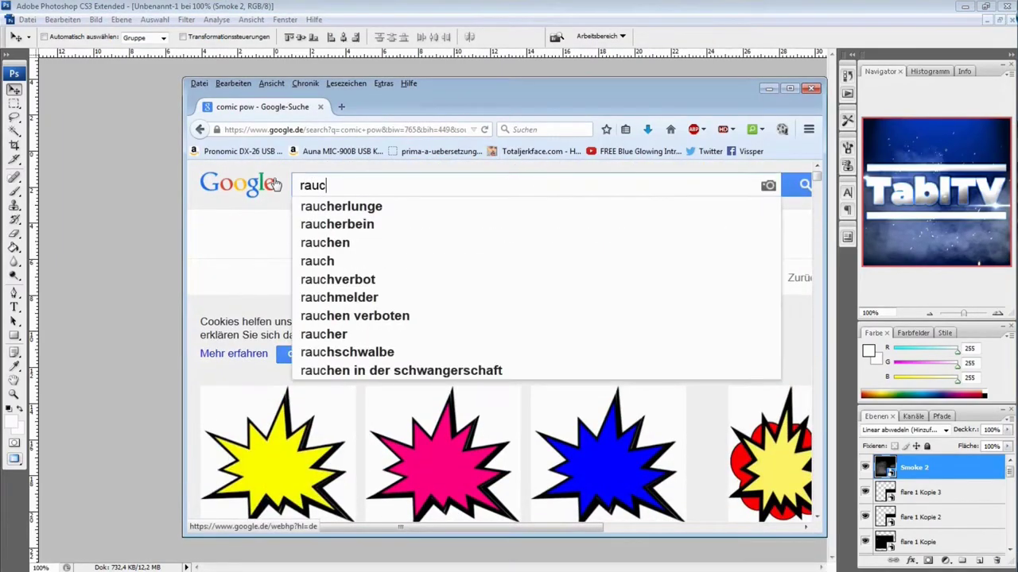
key("Return")
left_click_drag(361, 188, 124, 192)
type("galaxy")
key("Return")
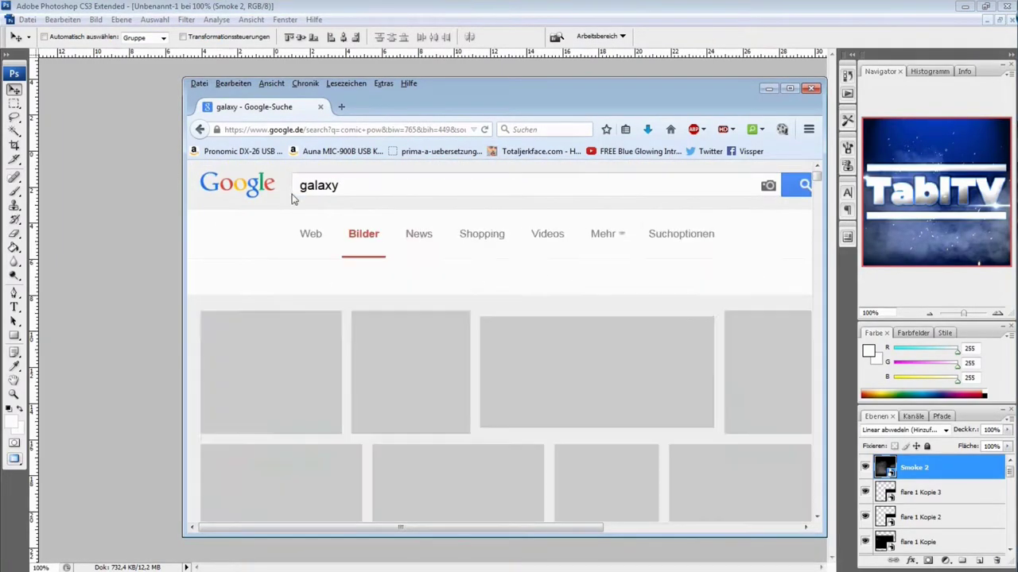
Open the Milky Way galaxy image with zigzag edges at full size and save it
scroll(501, 334, "down", 10)
right_click(517, 329)
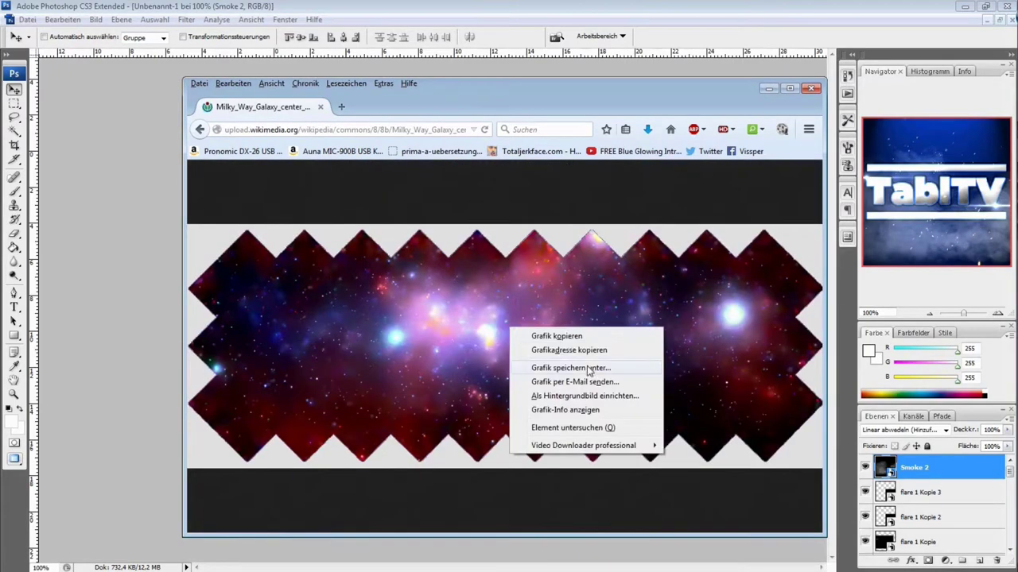
left_click(557, 371)
left_click(482, 381)
Return to Photoshop, place the galaxy image from the Desktop and enlarge it beyond the canvas sides
left_click(27, 19)
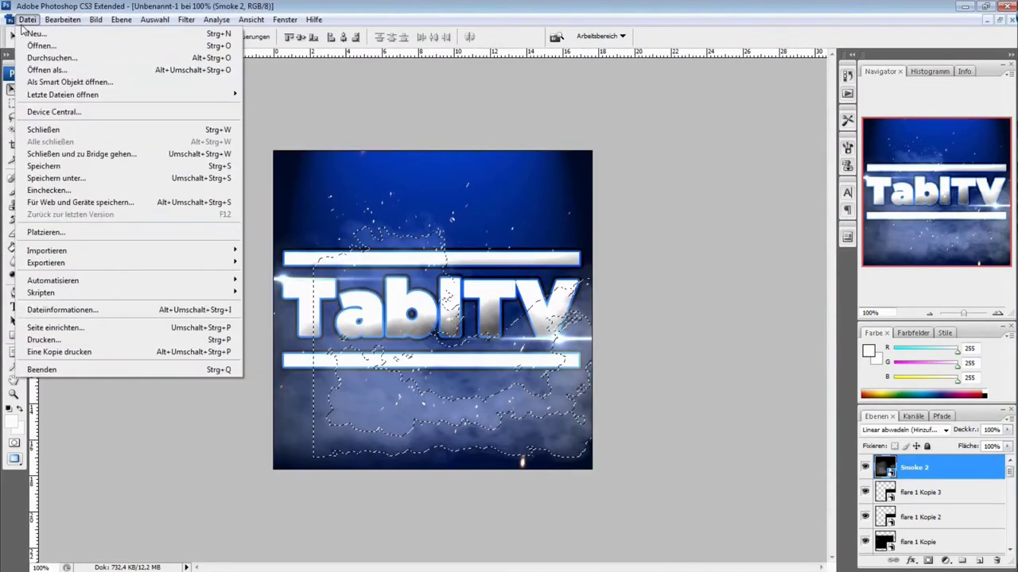
left_click(45, 232)
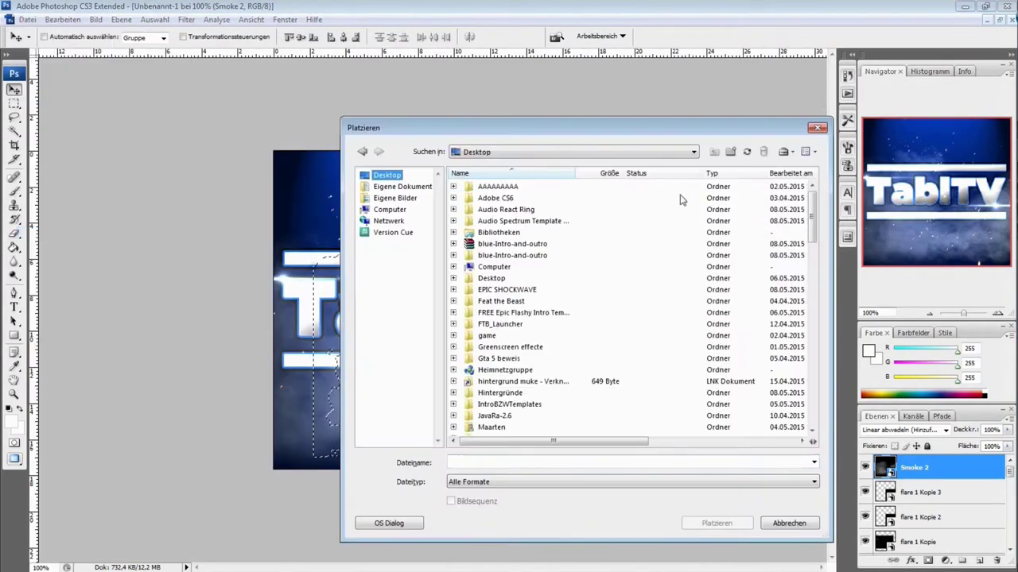
double_click(510, 325)
left_click_drag(592, 253, 788, 198)
left_click_drag(275, 376, 114, 422)
key("Return")
Try clipping the url galaxy layer to Smoke 2, move the image slightly up and release the clipping mask
right_click(919, 473)
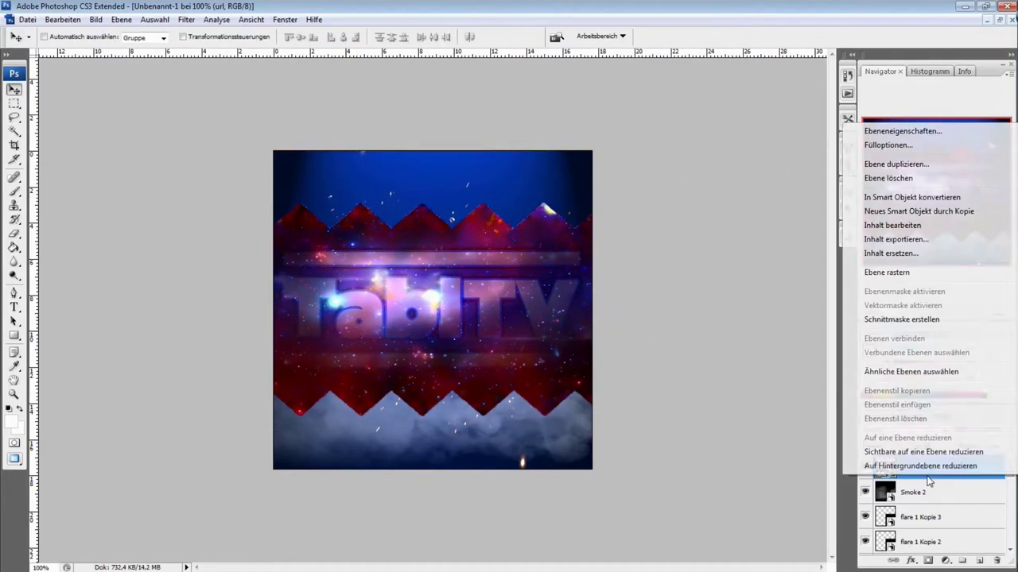
left_click(906, 305)
mouse_move(504, 245)
left_mouse_down()
mouse_move(498, 328)
mouse_move(517, 232)
left_mouse_up()
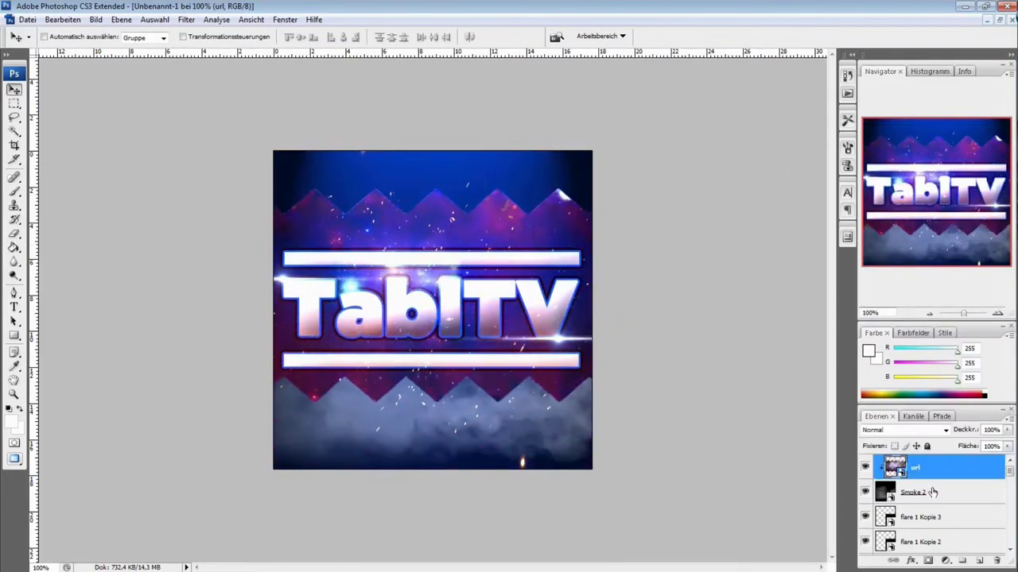
right_click(919, 467)
left_click(908, 300)
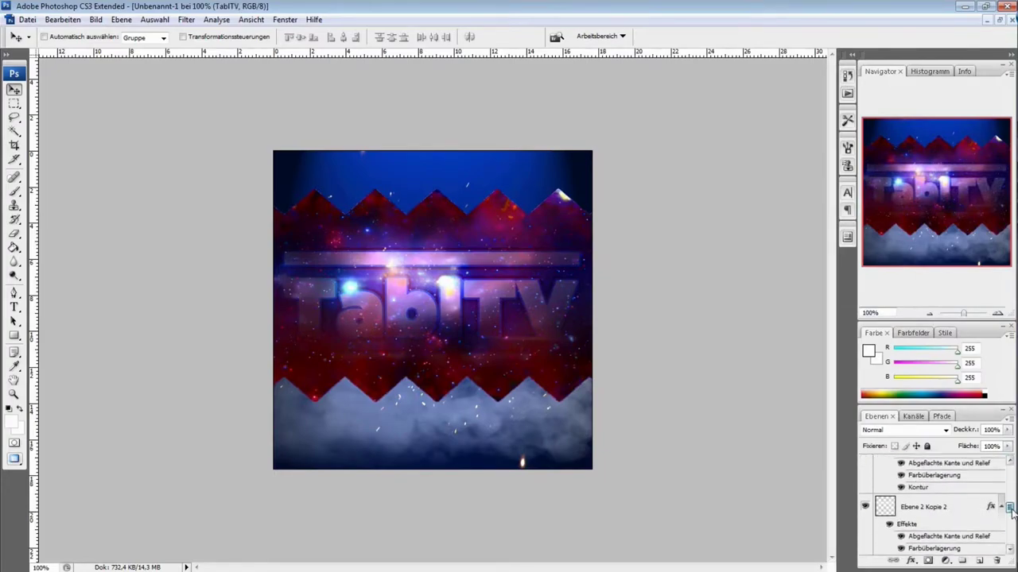
Convert the TablTV text layer and its copy into one smart object
right_click(931, 478)
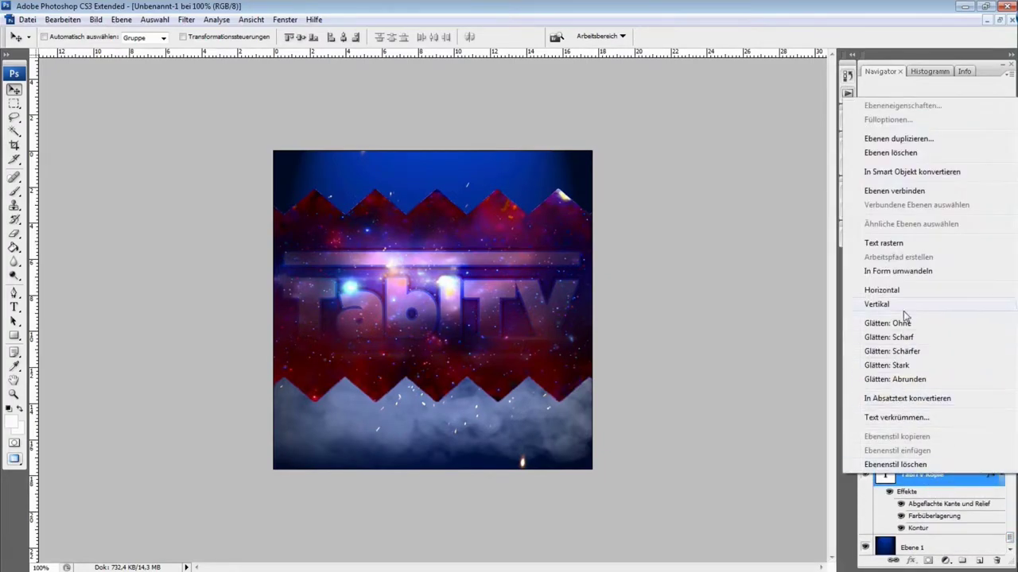
left_click(923, 173)
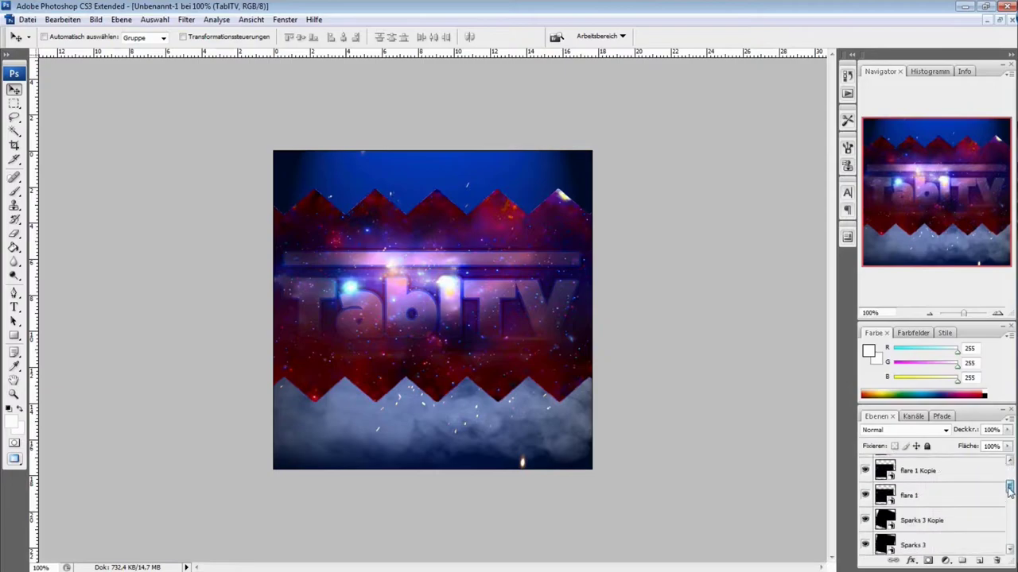
Move the url galaxy layer directly above the TablTV smart object and clip it to the lettering
left_click_drag(1004, 471, 971, 521)
right_click(913, 470)
left_click(898, 307)
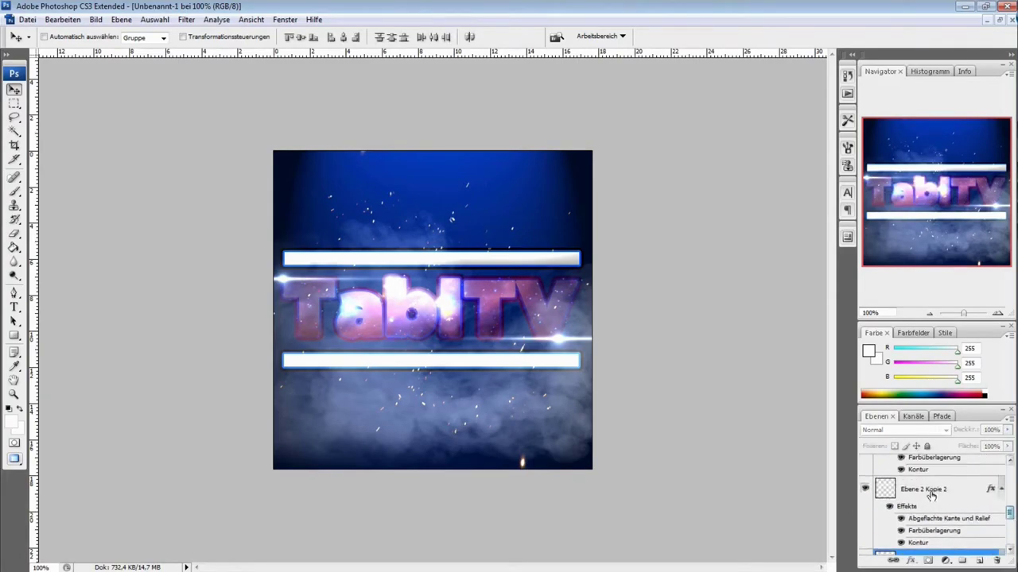
Duplicate the url galaxy layer and try to move the copy down the layer stack to texture the bars
right_click(940, 512)
left_click(902, 281)
right_click(919, 494)
left_click(898, 187)
key("Return")
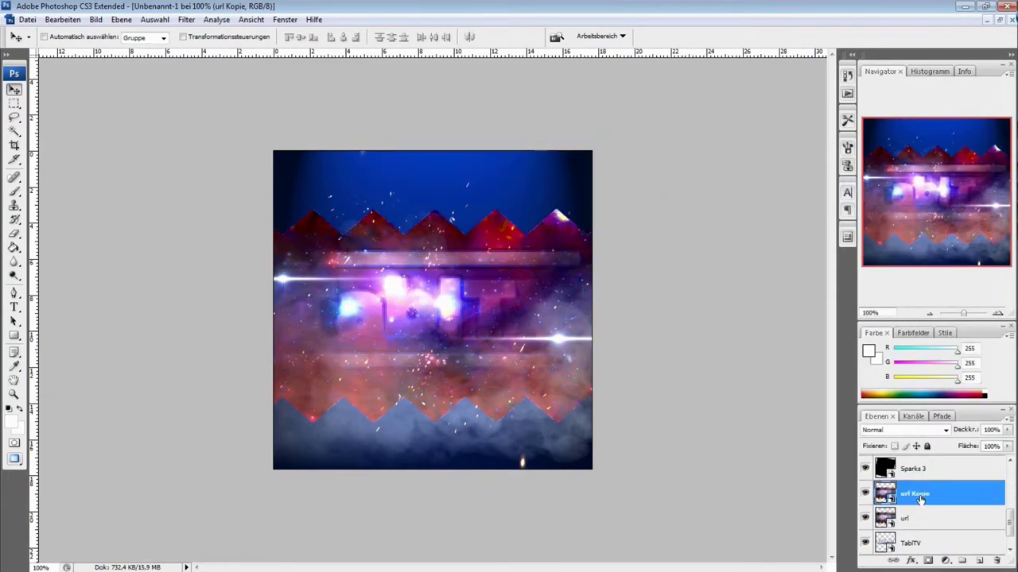
left_click_drag(919, 498, 942, 552)
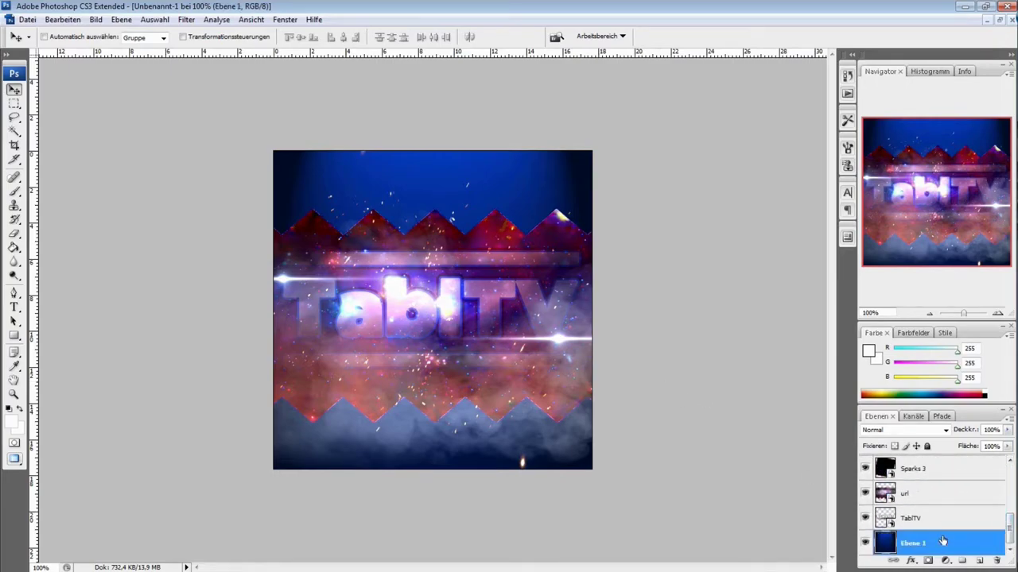
Delete the remaining url galaxy layer above the TablTV smart object
left_click(923, 498)
mouse_move(485, 280)
left_mouse_down()
mouse_move(533, 238)
mouse_move(493, 280)
left_mouse_up()
key("Delete")
Place the galaxy image from the Desktop again at 70% size in the centre of the canvas
left_click(28, 20)
left_click(46, 231)
double_click(490, 408)
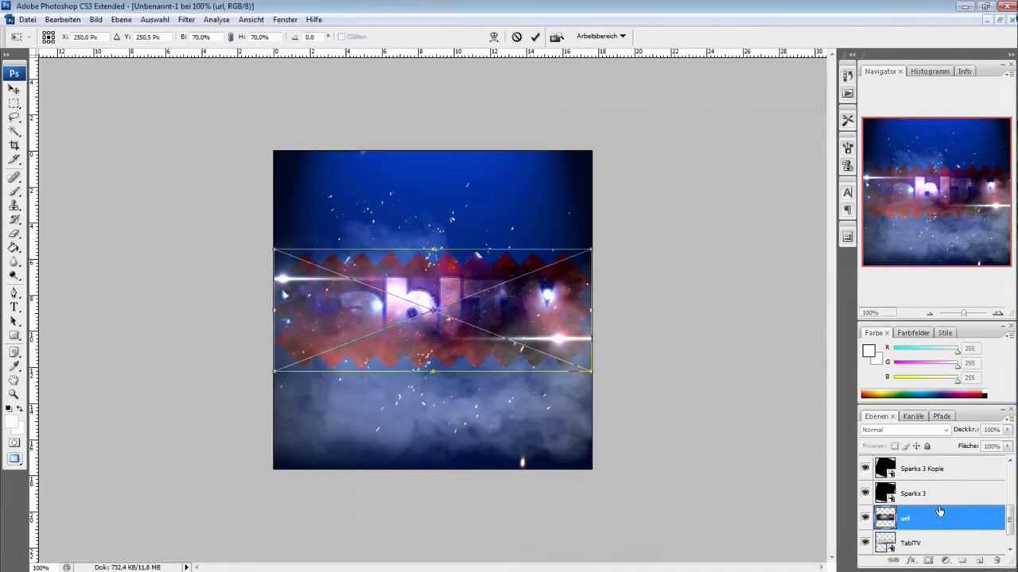
key("Return")
Clip the url galaxy layer to the TablTV lettering and enlarge the galaxy to cover the text
right_click(905, 517)
left_click(890, 352)
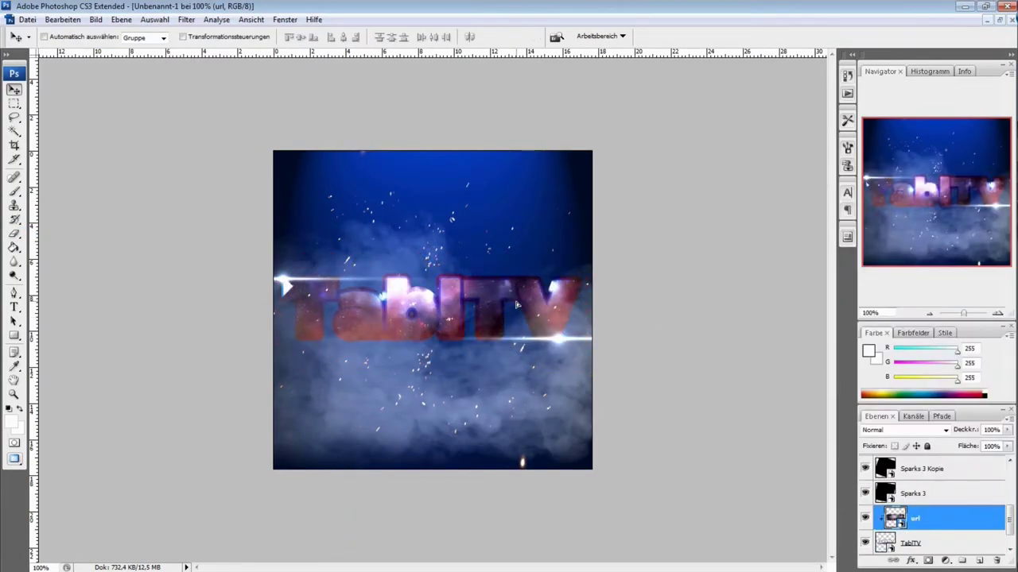
left_click_drag(583, 247, 722, 178)
left_click_drag(636, 241, 602, 259)
key("Return")
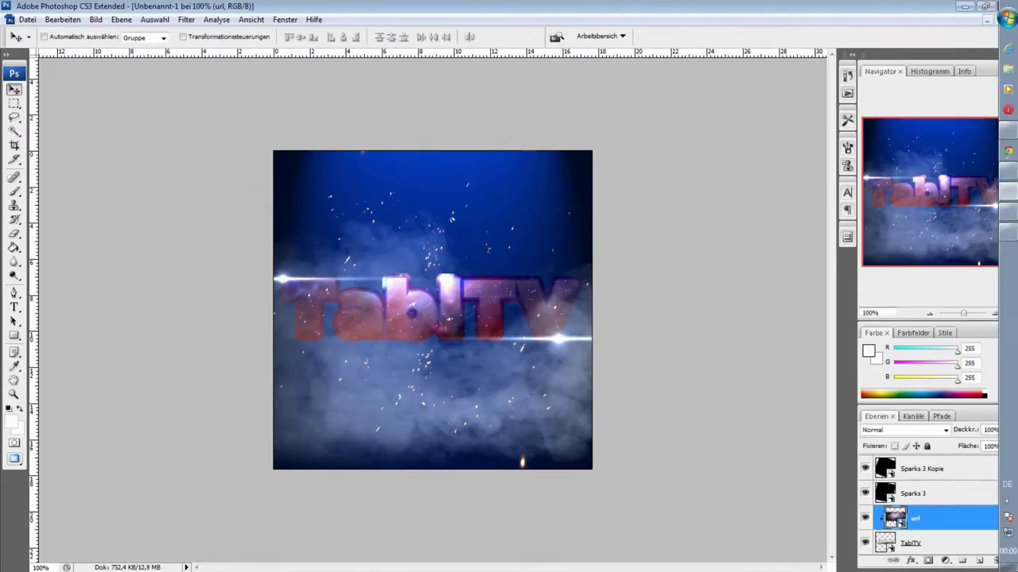
Switch to Firefox, maximise its window and go back to the galaxy image results
left_click(1010, 179)
left_click(788, 88)
left_click(12, 48)
scroll(333, 218, "up", 5)
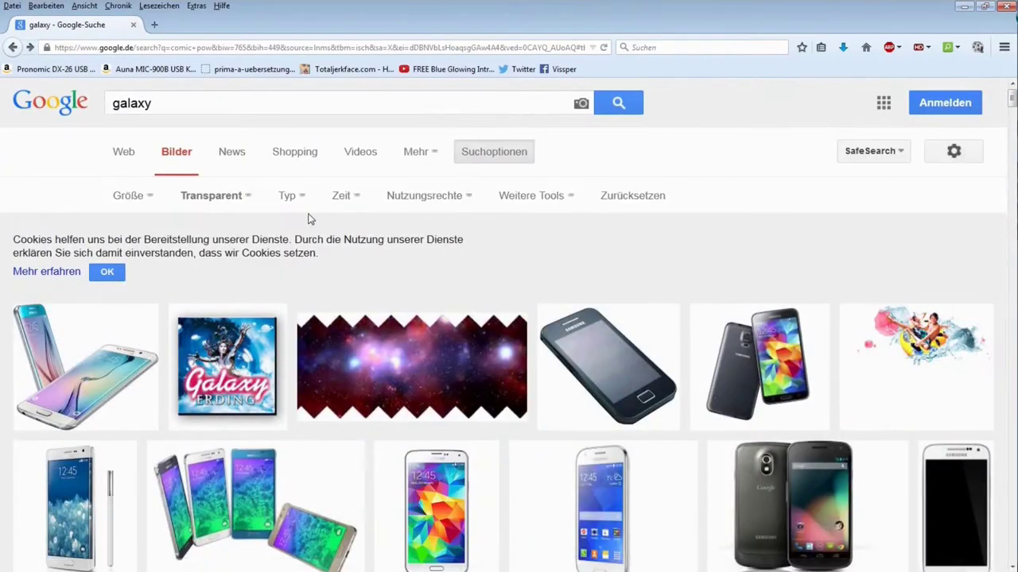
Remove the transparent colour filter from the galaxy image search and open the blue spiral galaxy picture at original size
left_click(215, 196)
left_click(213, 222)
scroll(444, 265, "down", 5)
left_click(848, 243)
left_click(819, 250)
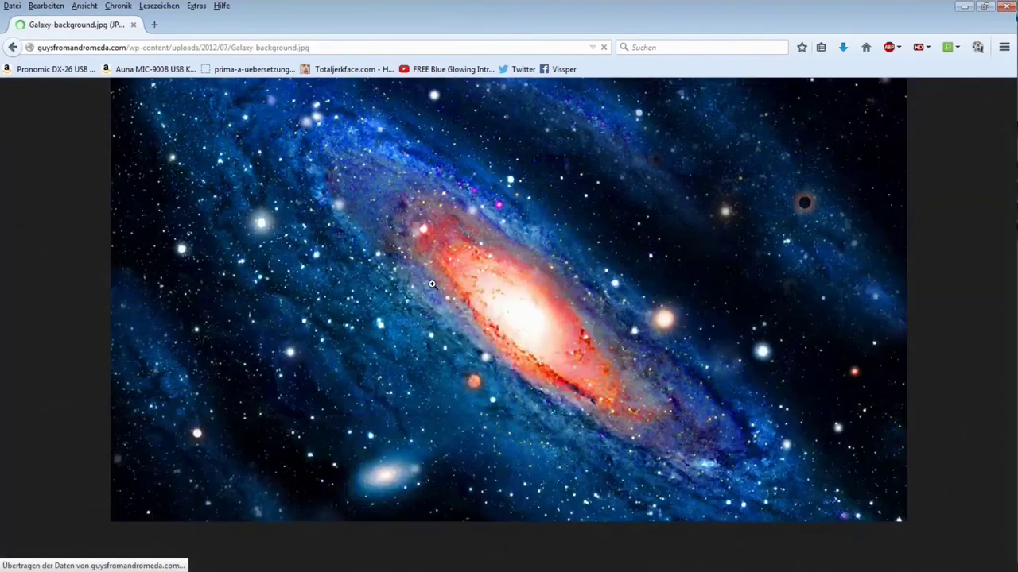
Save the blue galaxy picture to the Desktop under a name of repeated letter a's and switch back to Photoshop
right_click(572, 238)
left_click(616, 306)
type("dshgfjxd")
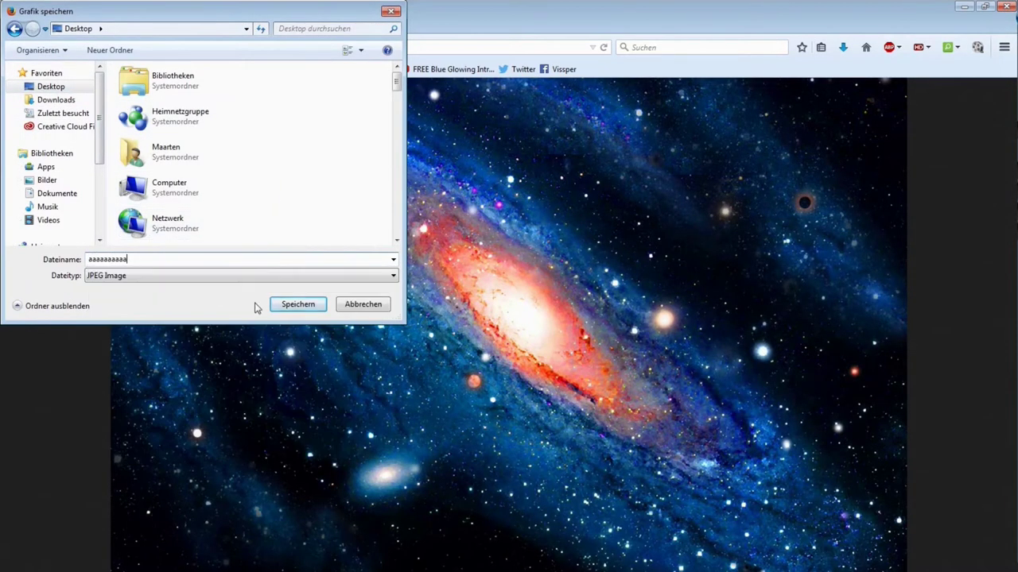
left_click(273, 303)
key("alt+Tab")
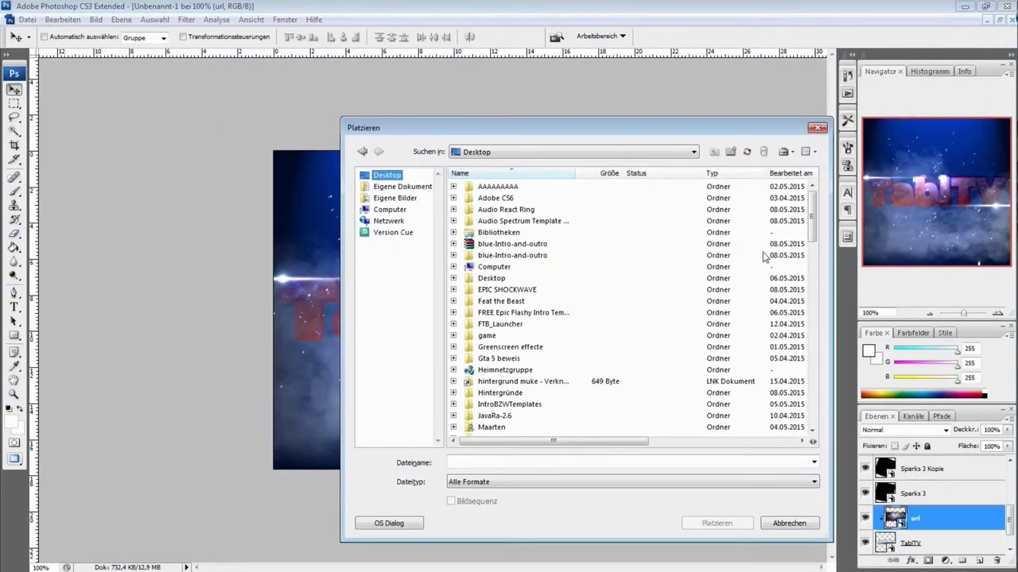
Place the saved blue galaxy picture from the Desktop into the logo and scale it to cover the canvas
left_click_drag(811, 218, 812, 297)
double_click(505, 252)
left_click_drag(593, 212, 781, 102)
left_click_drag(660, 184, 564, 236)
scroll(934, 501, "down", 2)
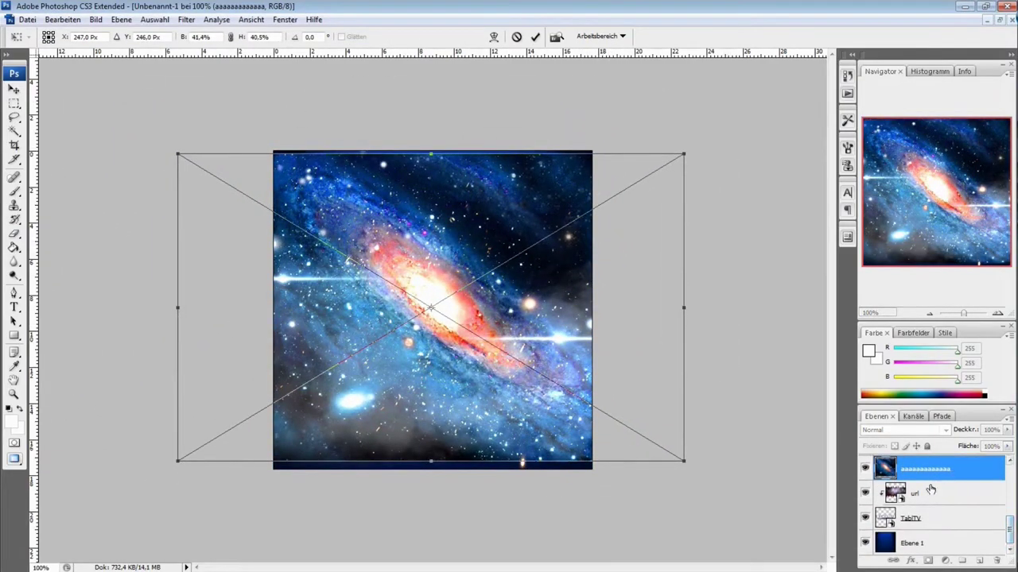
left_click_drag(684, 154, 672, 187)
key("Return")
Move the blue galaxy layer directly below the TablTV layer and reduce its opacity
left_click_drag(928, 497, 922, 550)
left_click(1008, 430)
left_click_drag(987, 431, 950, 448)
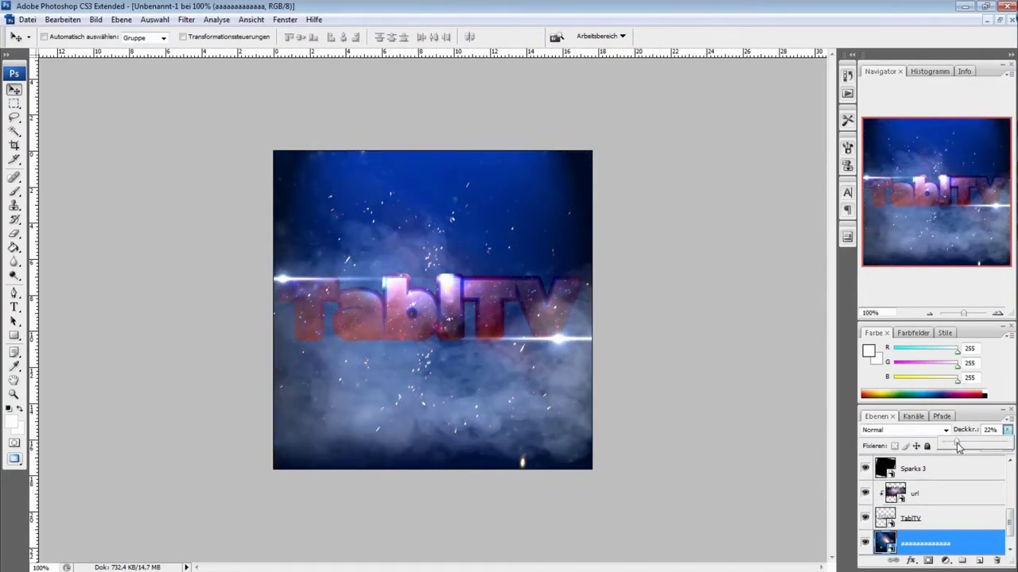
Delete the url galaxy layer clipped to the lettering and set the blue galaxy layer's opacity to 56%
left_click(916, 501)
key("Delete")
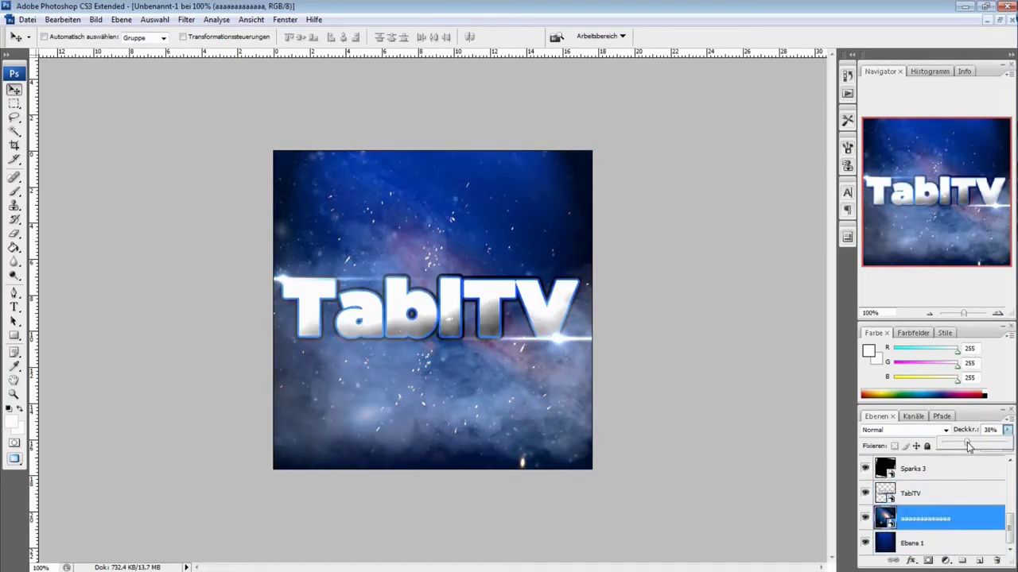
left_click_drag(967, 446, 977, 447)
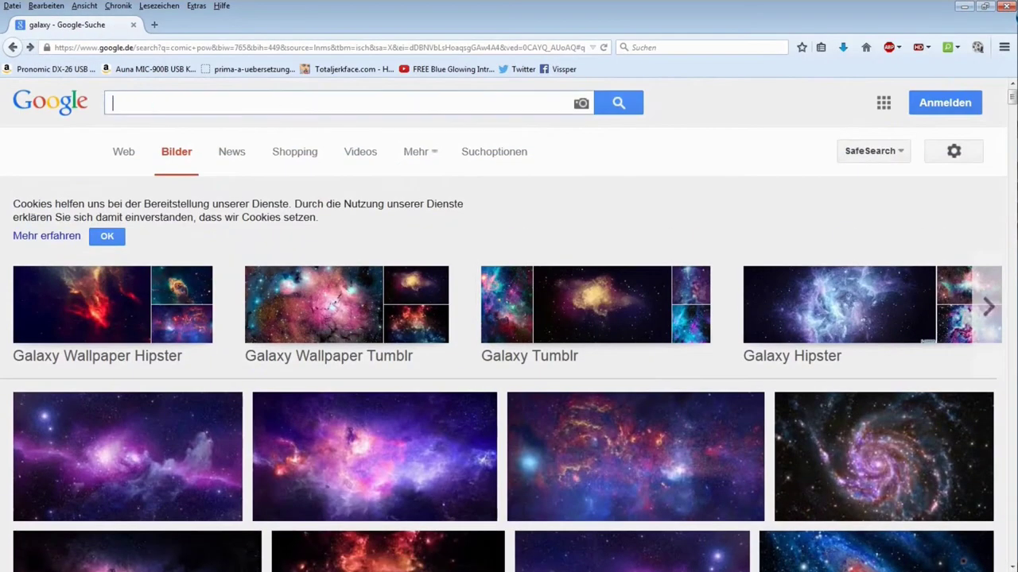
Search Google Images for "flare" in Firefox and open the psdgraphics.com lens flare effect picture at original size
type("flare")
key("Return")
scroll(432, 185, "down", 3)
middle_click(544, 318)
left_click(208, 25)
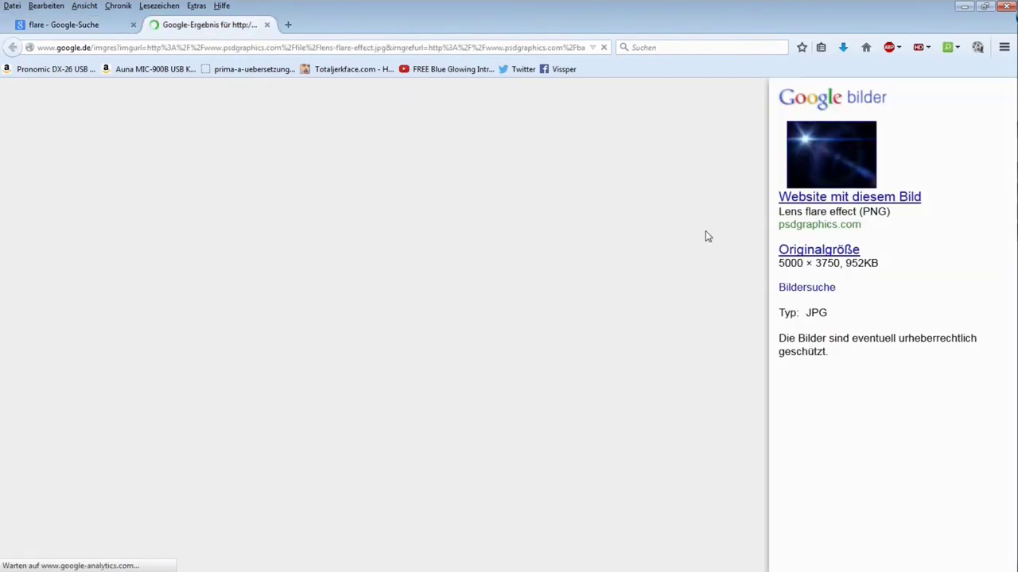
left_click(819, 249)
Save the lens flare picture to the Desktop as Flare
right_click(499, 369)
left_click(540, 404)
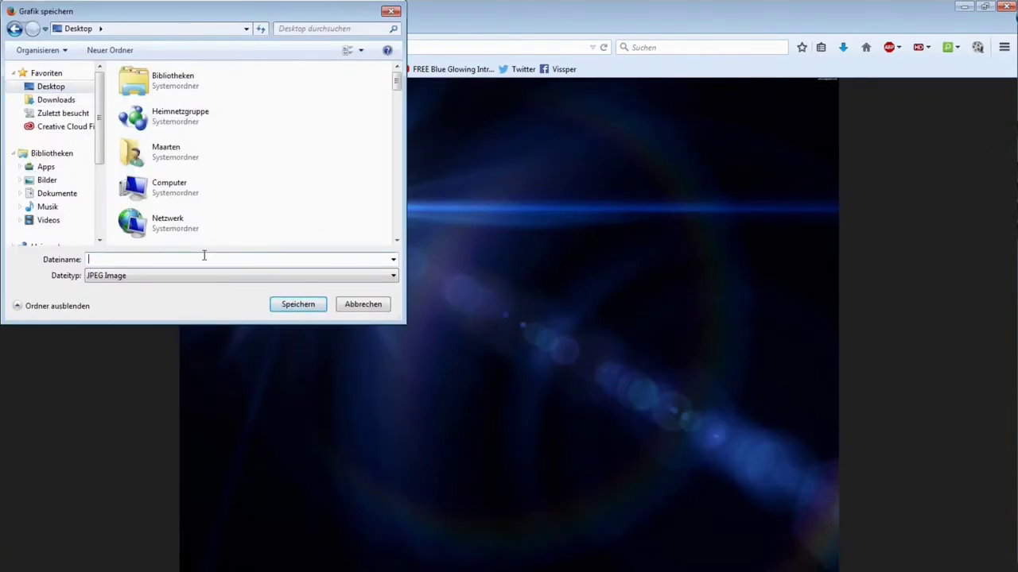
key("Return")
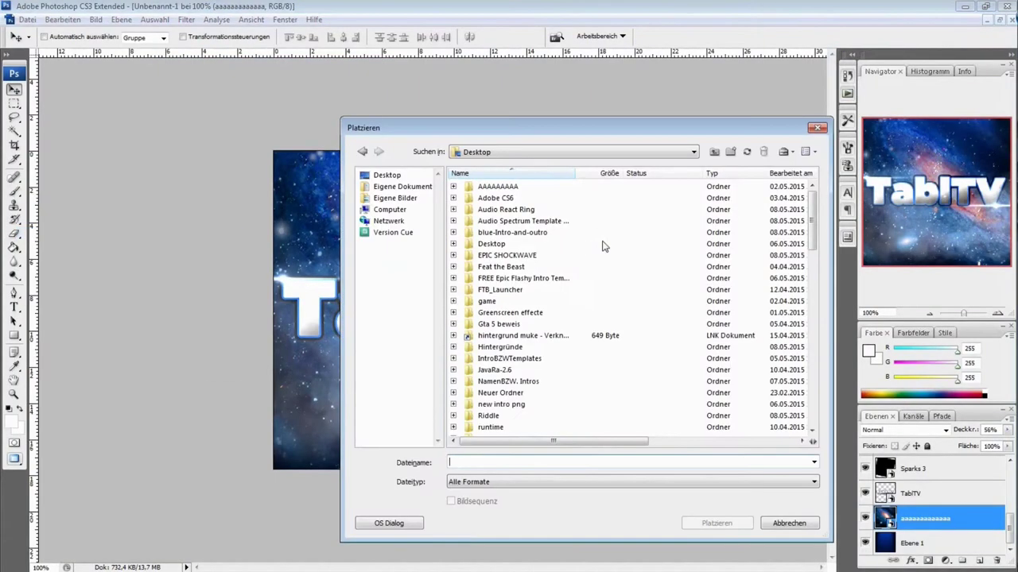
Place the Flare picture enlarged below the TablTV layer and set its blend mode to Linear Dodge (Add)
scroll(813, 378, "down", 10)
left_click_drag(812, 378, 785, 343)
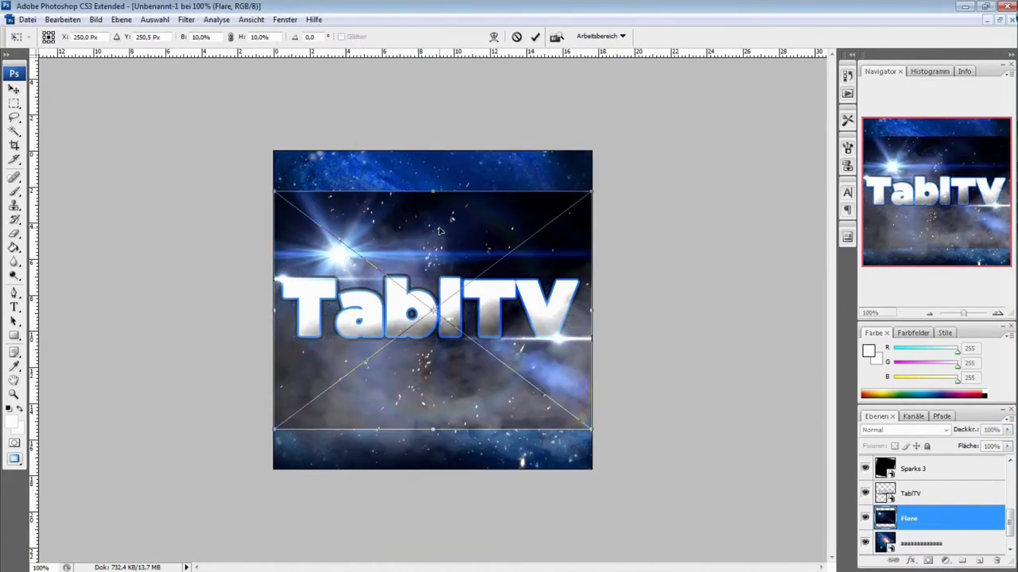
left_click_drag(273, 191, 169, 149)
left_click_drag(392, 238, 496, 269)
key("Return")
left_click(905, 430)
left_click(906, 256)
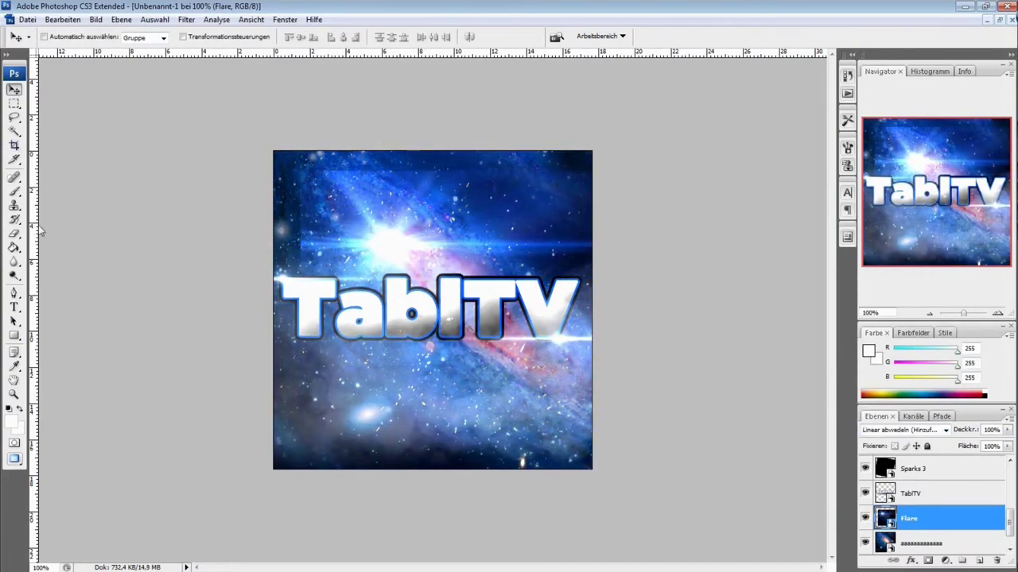
Erase the hard upper edge of the Flare layer with a soft 119 px eraser
left_click(83, 38)
left_click_drag(125, 75, 111, 77)
left_click(527, 236)
left_click(520, 237)
left_click_drag(320, 197, 551, 178)
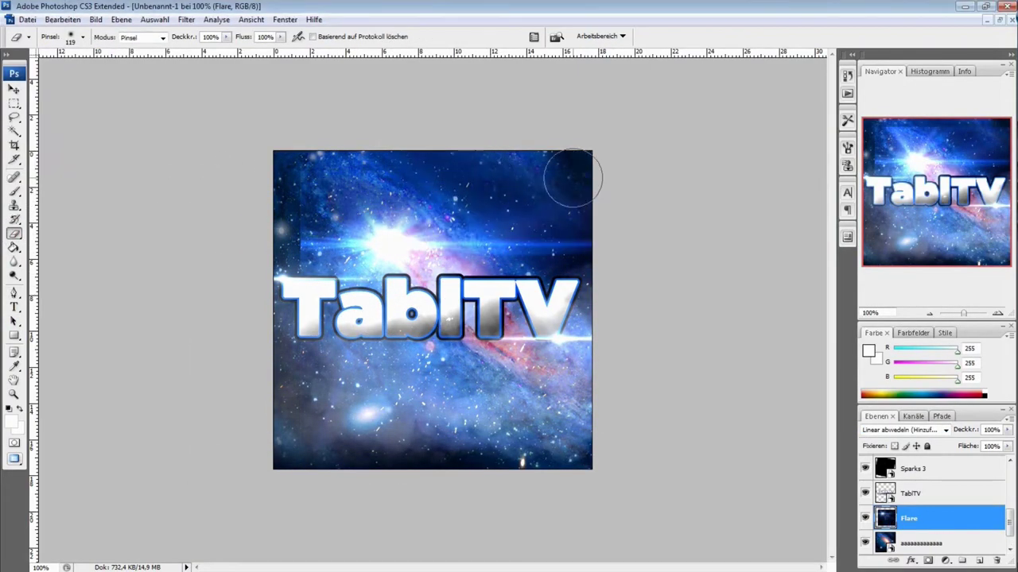
Move the flare onto the upper-left corner of the letter T and erase its remaining hard edge
left_click(14, 89)
mouse_move(391, 244)
left_mouse_down()
mouse_move(368, 213)
mouse_move(243, 259)
mouse_move(250, 354)
left_mouse_up()
left_click(14, 234)
left_click_drag(311, 227, 391, 236)
Move the Flare layer above TablTV and scale it to 81.9% width and 76.3% height, its glow over the T's upper-left corner
left_click_drag(964, 313, 976, 313)
left_click_drag(958, 177, 863, 182)
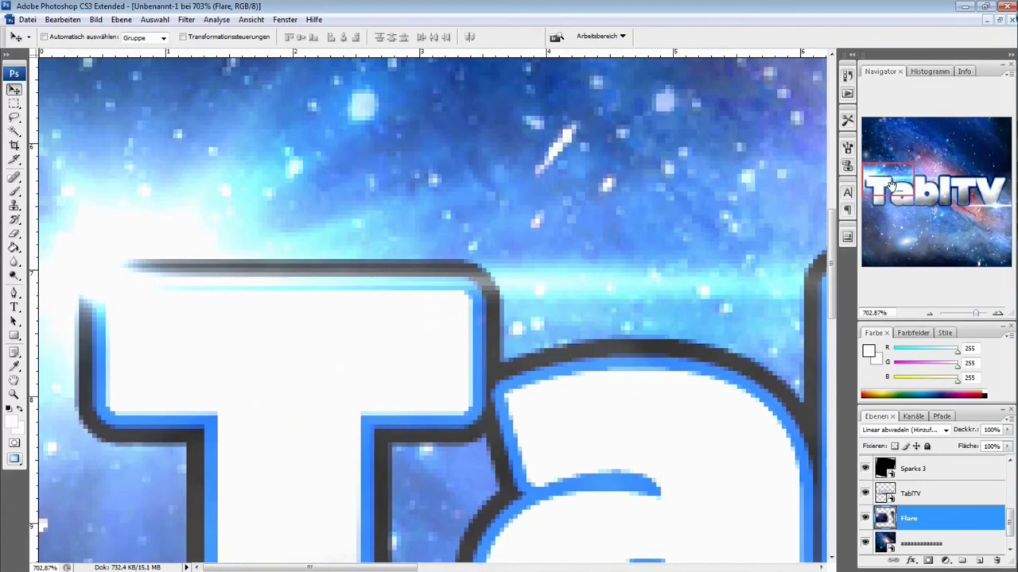
key("ctrl+0")
left_click_drag(915, 518, 876, 471)
left_click_drag(610, 225, 541, 285)
left_click_drag(312, 356, 316, 320)
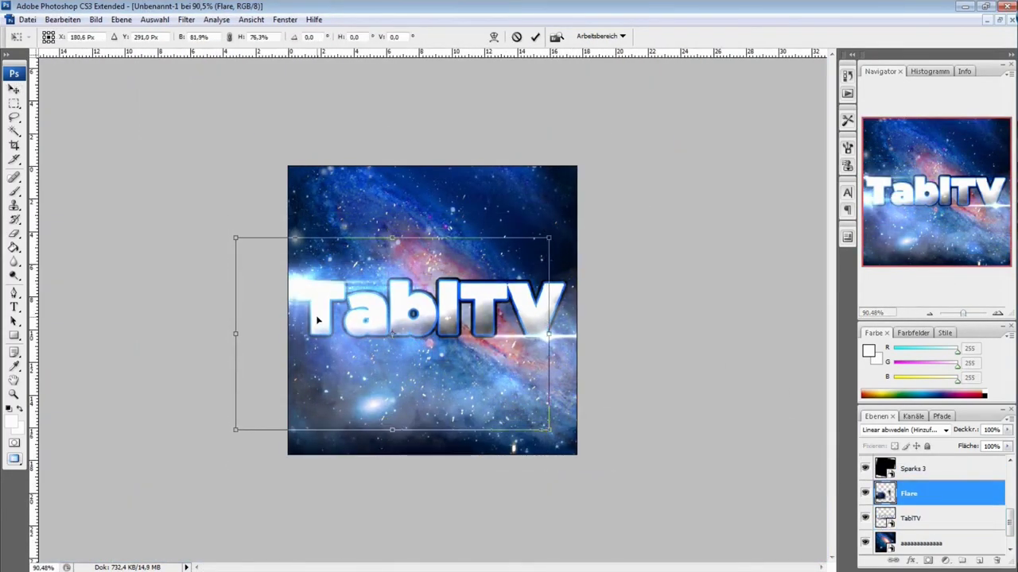
Save the finished image to the Desktop in JPEG format with the file name TablTV avatar
left_click(62, 19)
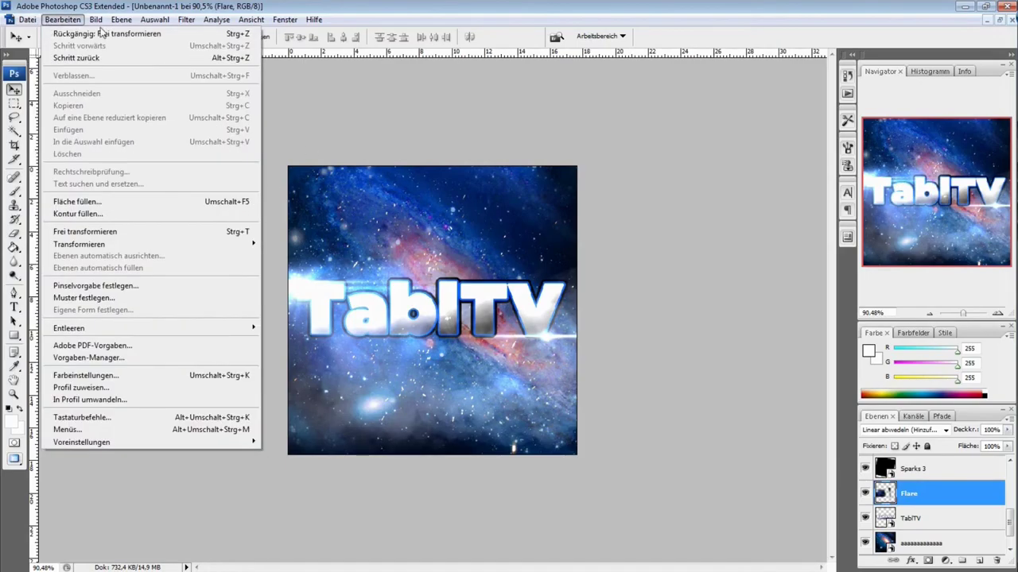
left_click(68, 180)
left_click(477, 350)
left_click(407, 362)
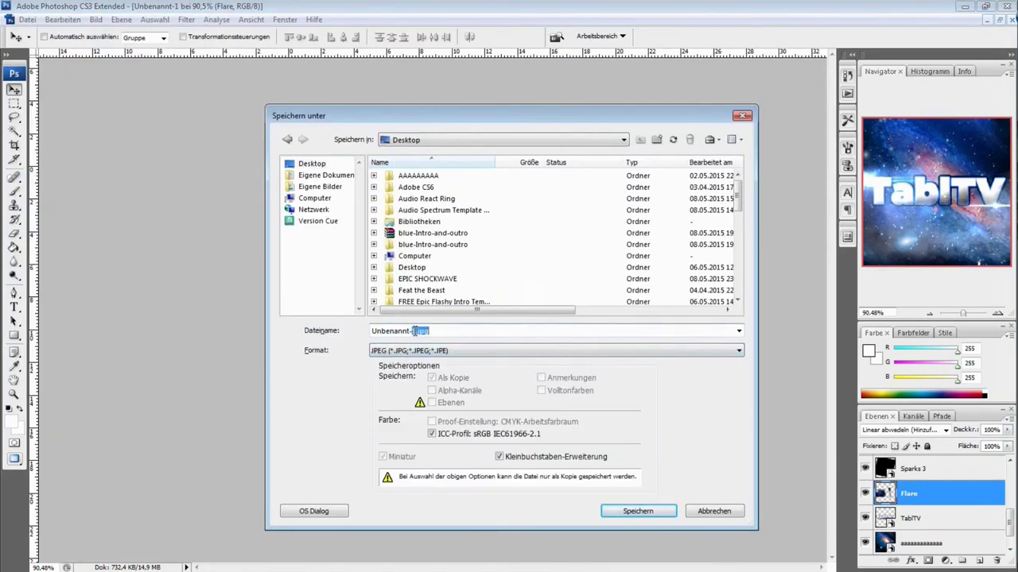
left_click_drag(414, 331, 140, 330)
type("TablTV avatar8")
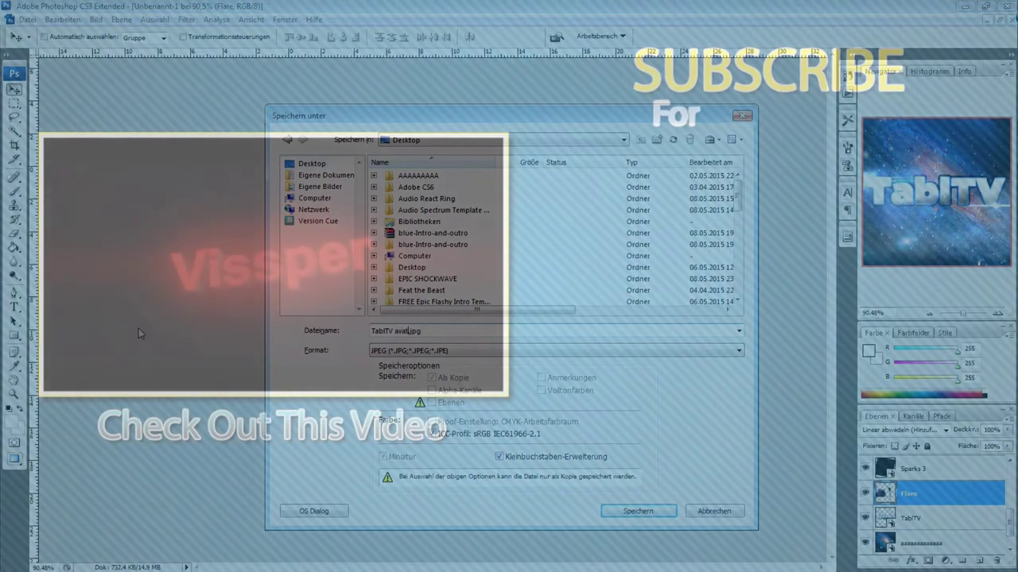